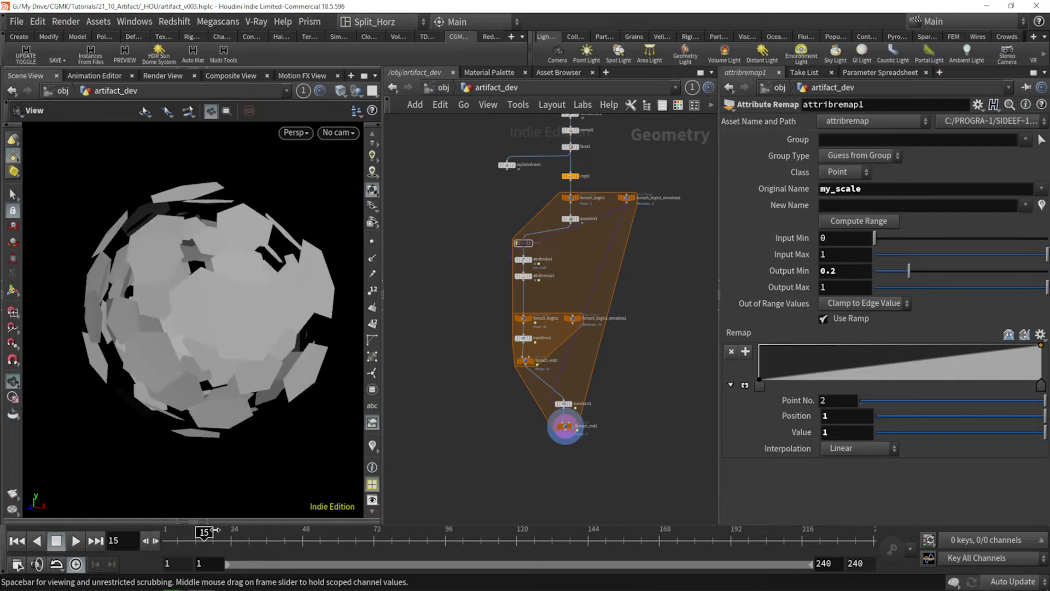
- Move the add1, attribnoise1 and attribremap1 nodes together upward in the network, leaving room above foreach_begin2
middle_drag(638, 298, 651, 274)
drag(626, 414, 450, 364)
scroll(592, 234, up, 5)
click(579, 255)
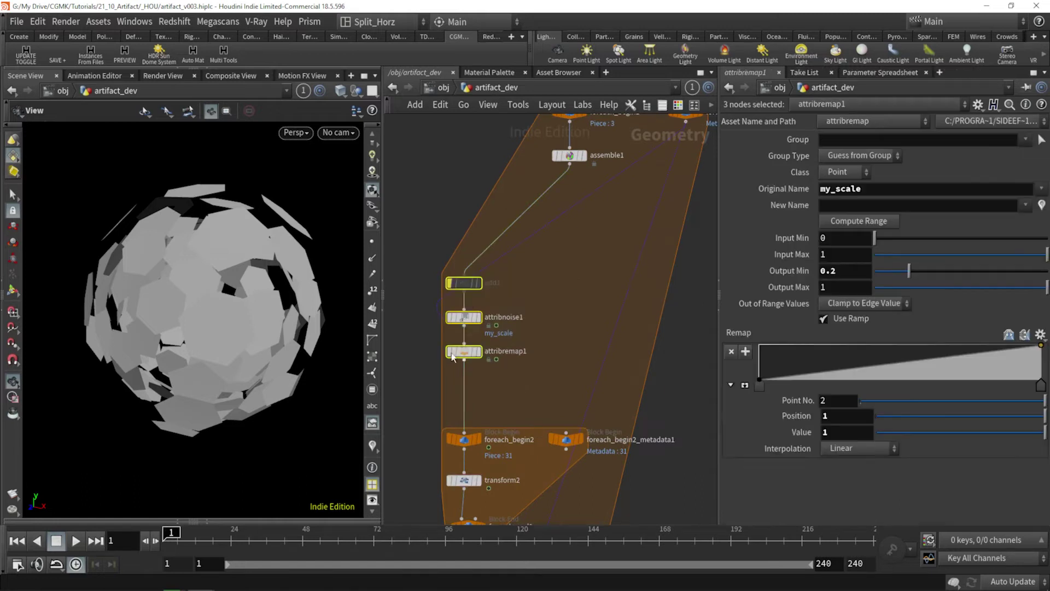
drag(466, 286, 482, 214)
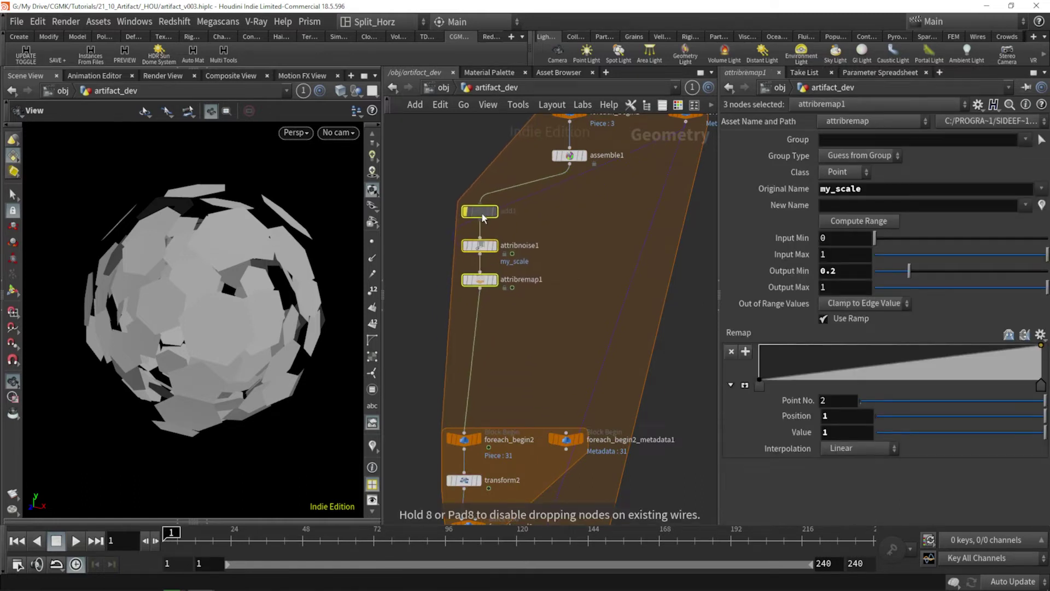
click(534, 336)
key(Tab)
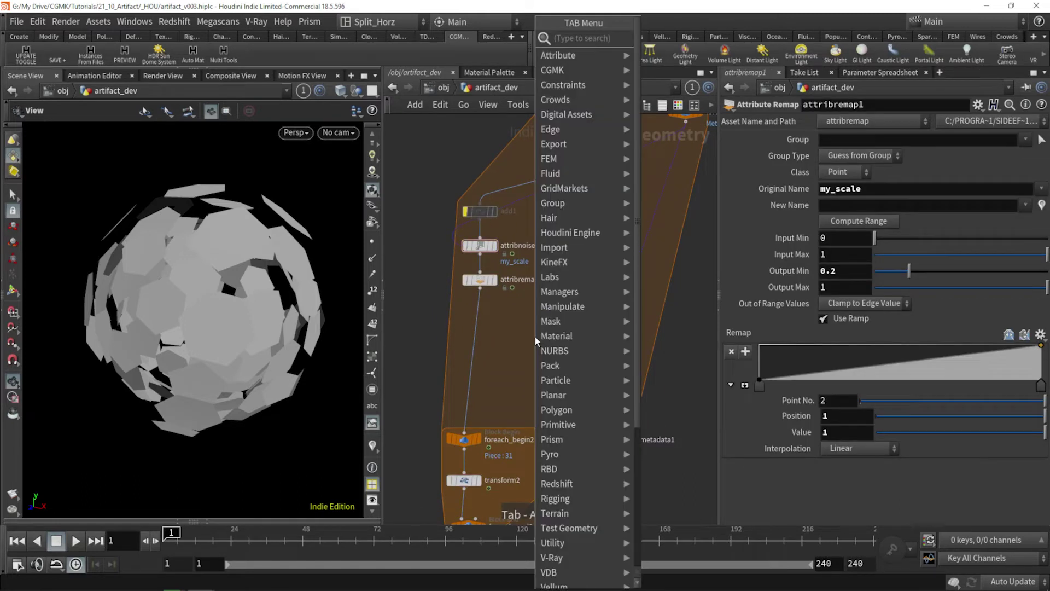
text(pw)
key(Return)
key(Return)
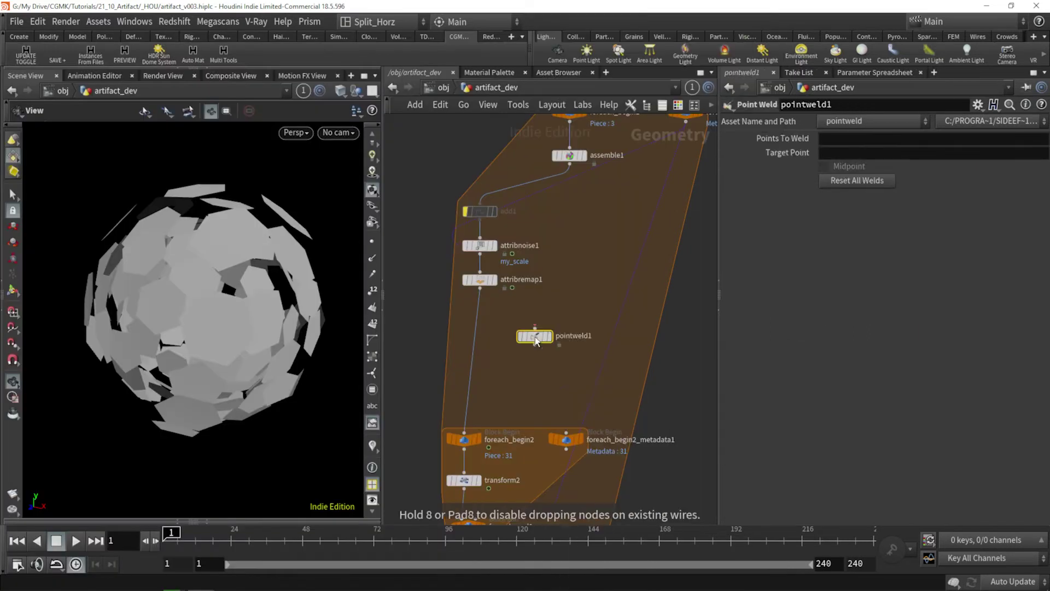
key(Delete)
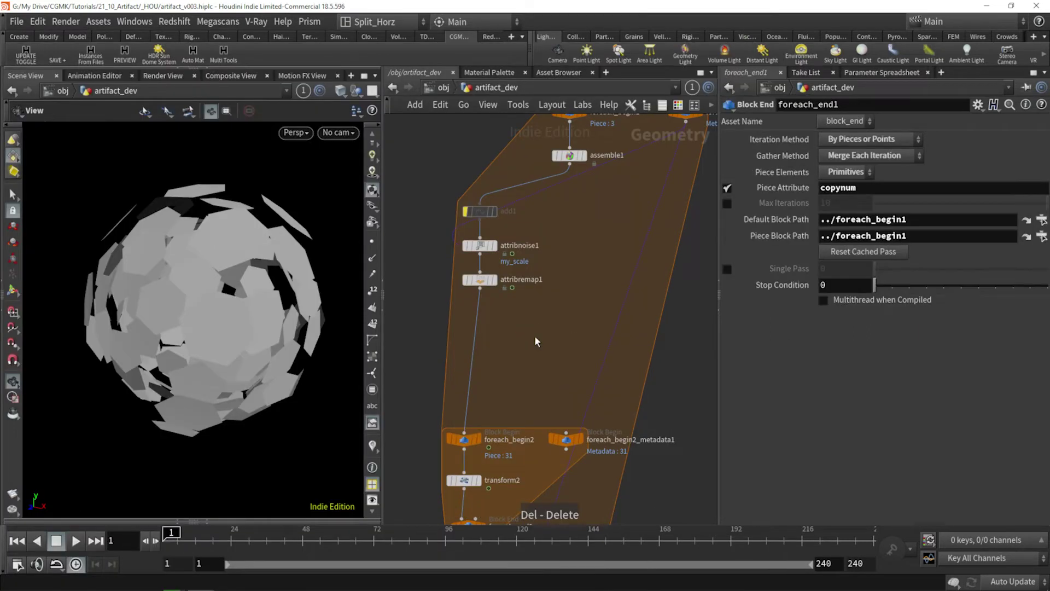
- Add a Point Wrangle node between attribremap1 and foreach_begin2 and wire attribremap1 into its first input
key(Tab)
key(Escape)
key(Return)
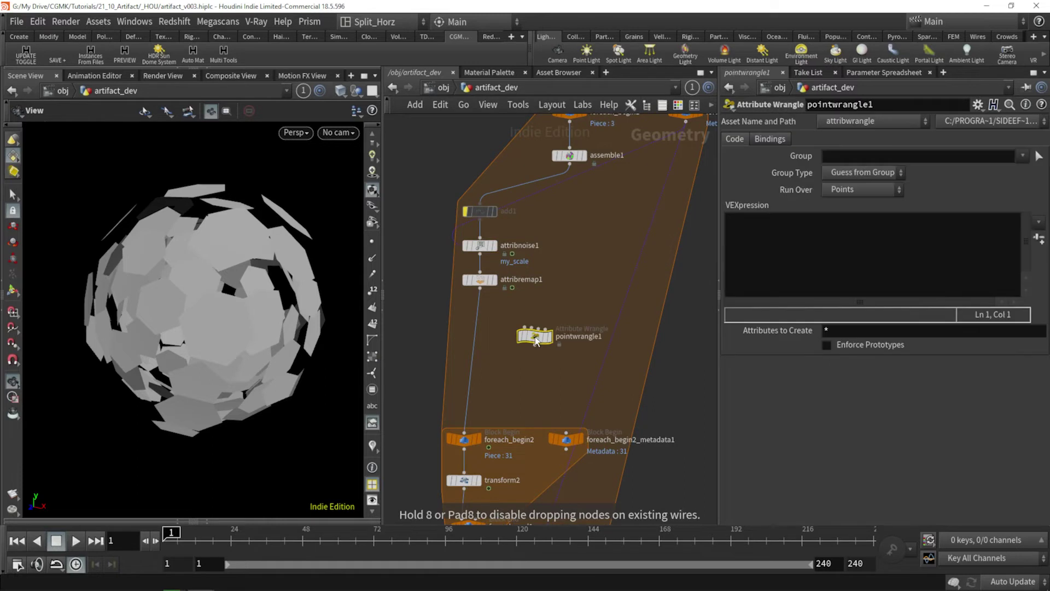
click(479, 288)
click(523, 327)
drag(536, 335, 529, 333)
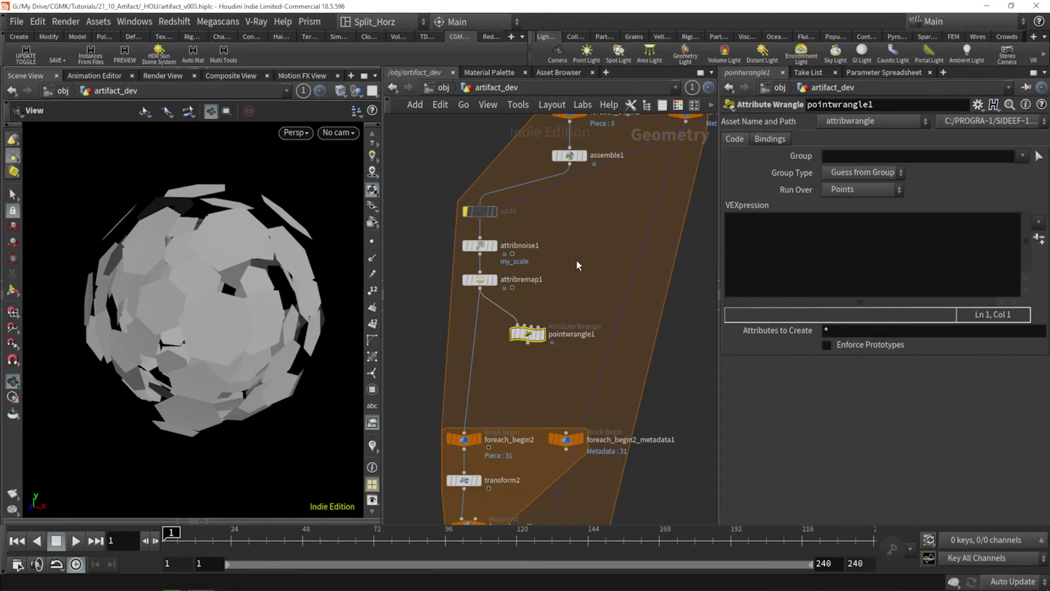
click(597, 240)
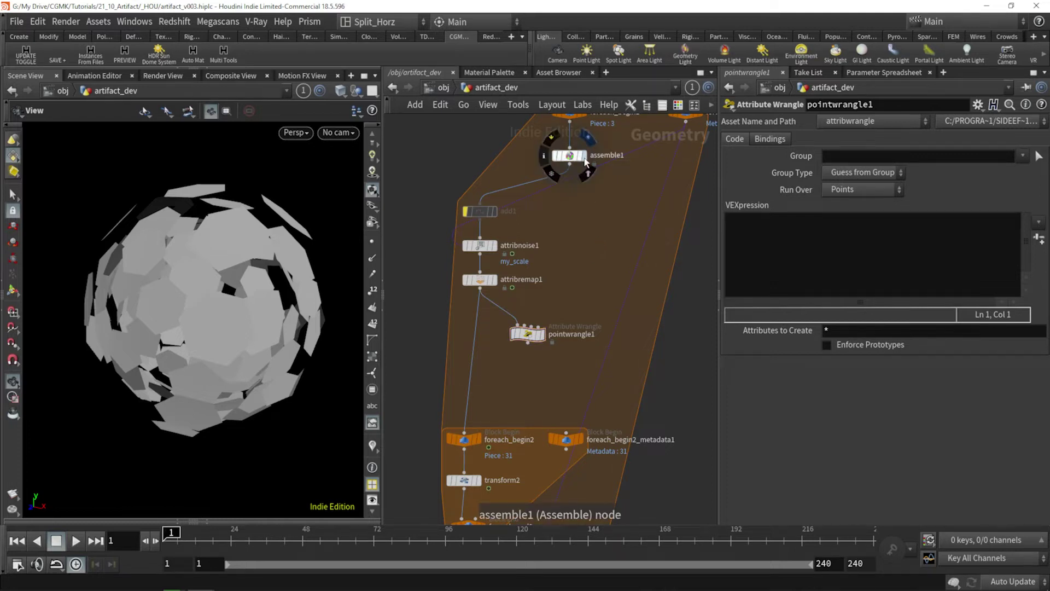
key(Tab)
text(attrib)
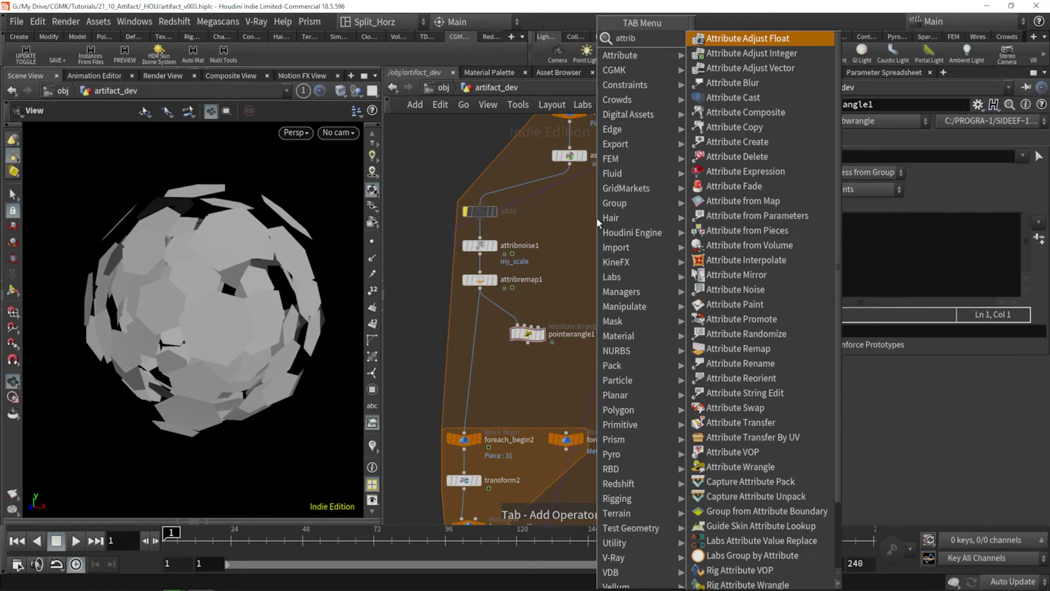
text(c)
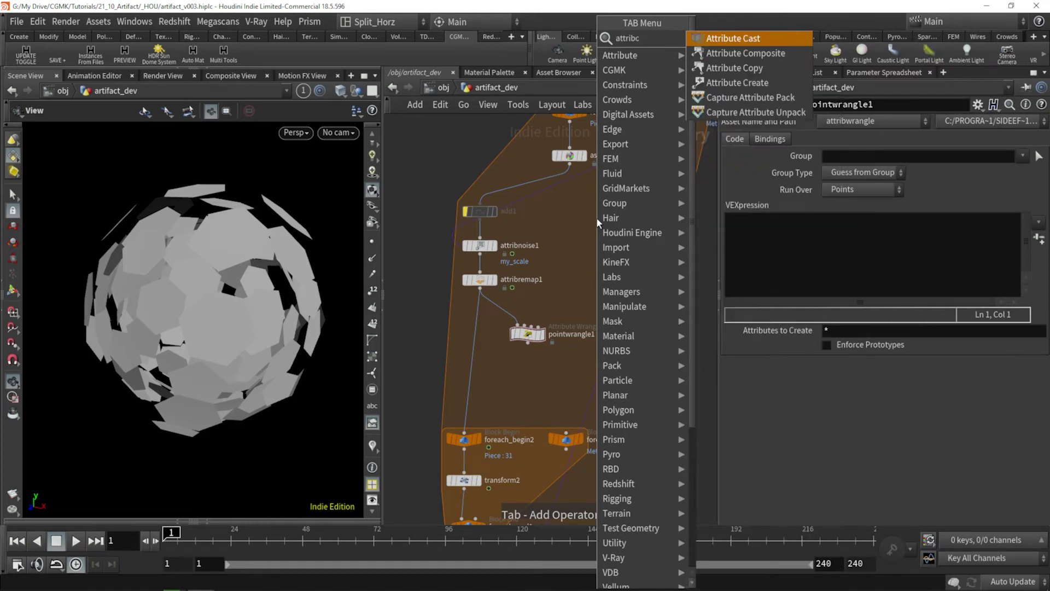
click(727, 88)
click(726, 91)
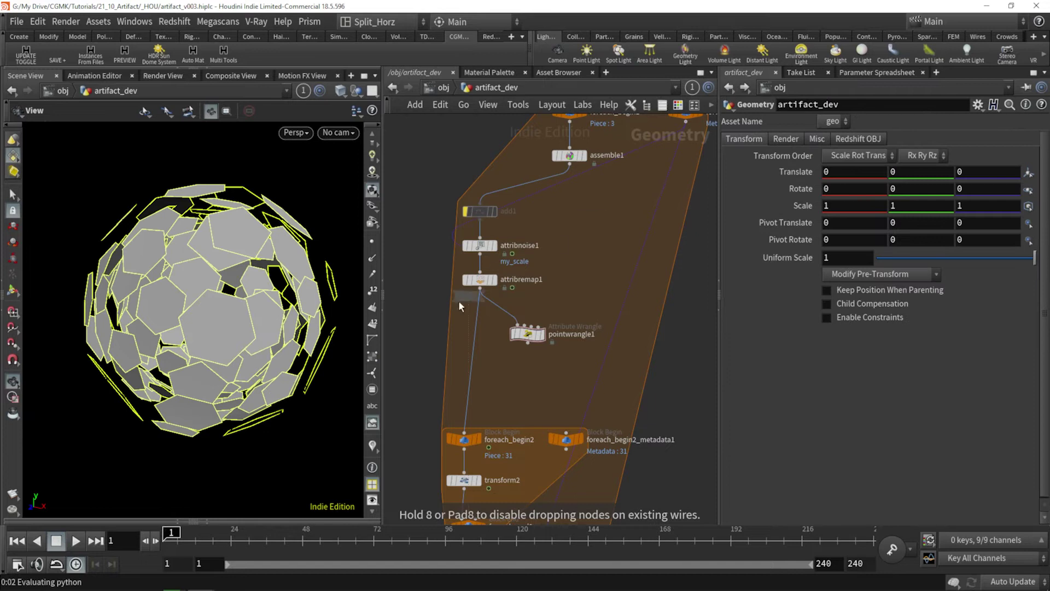
key(Escape)
- Add an Attribute Create node beside the noise branch, wire assemble1 into it and display its output
click(591, 247)
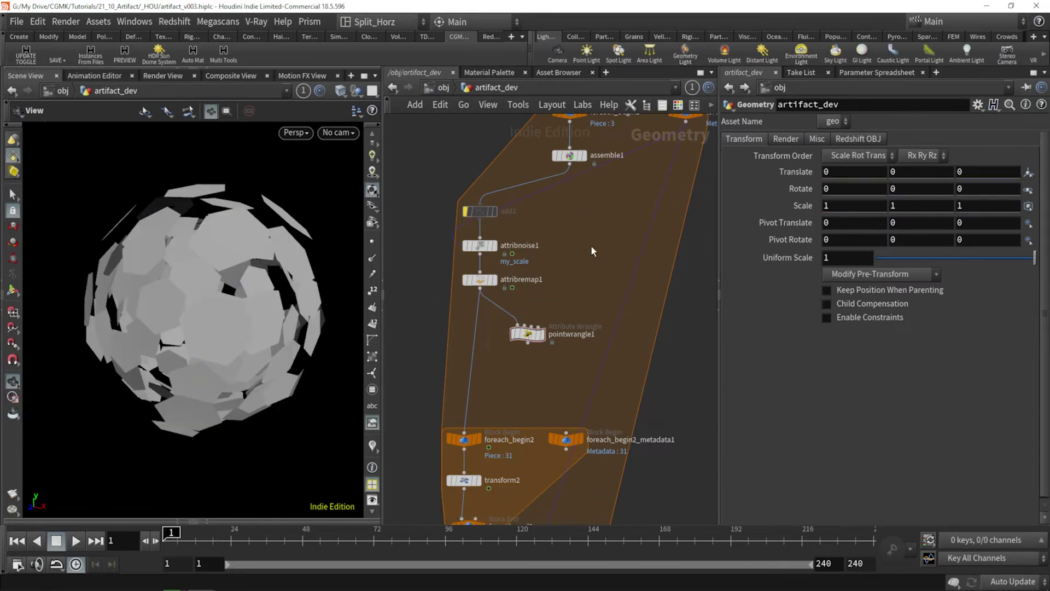
key(Tab)
text(attr)
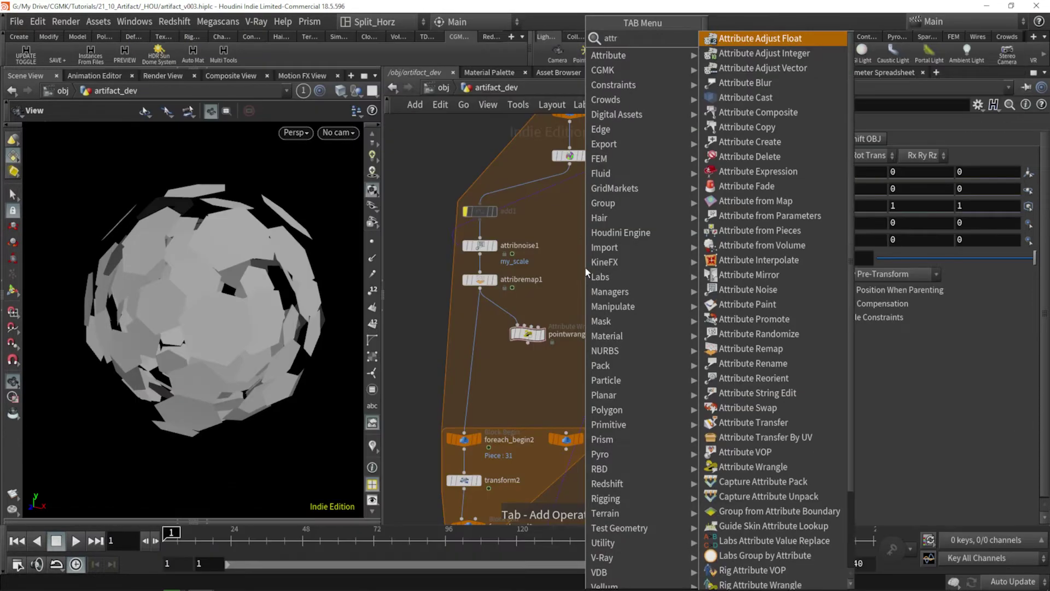
text(ibcre)
key(Return)
click(585, 267)
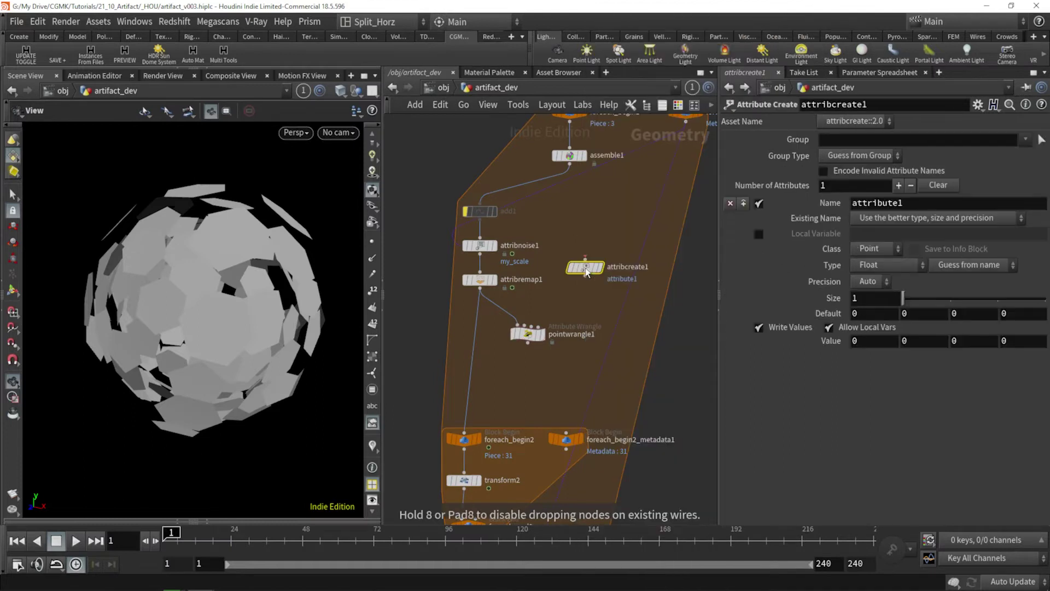
click(569, 164)
click(585, 259)
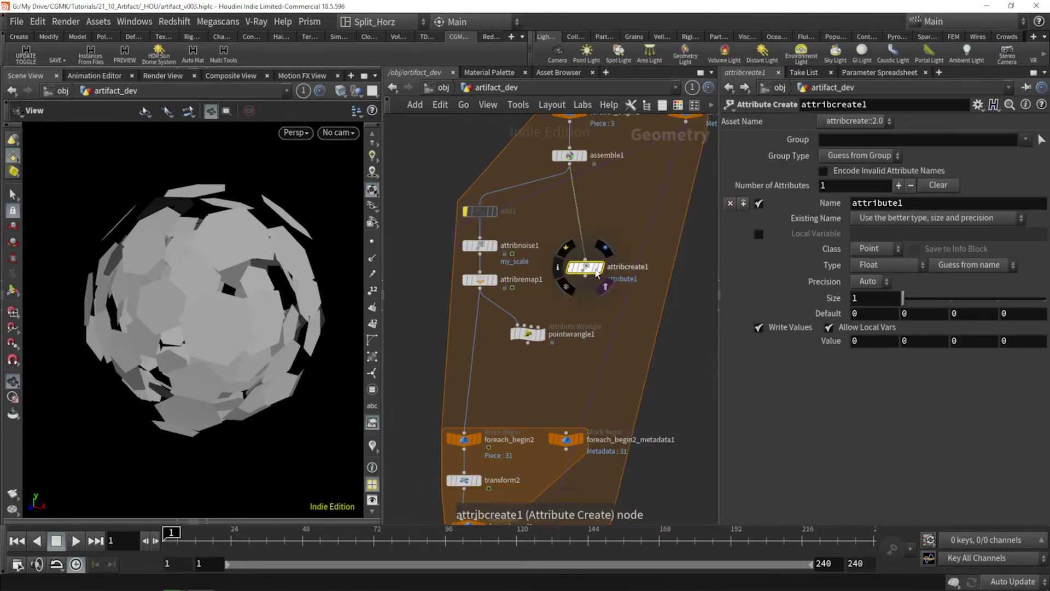
drag(592, 273, 607, 233)
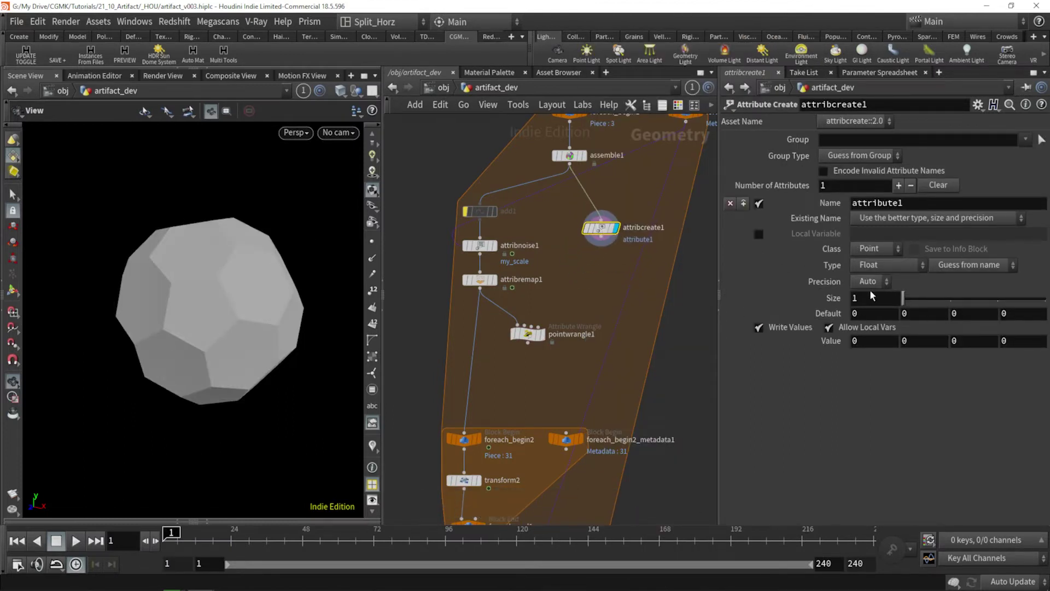
- Name the created attribute my_scale and set its first value component to 1
click(871, 341)
drag(919, 204, 773, 218)
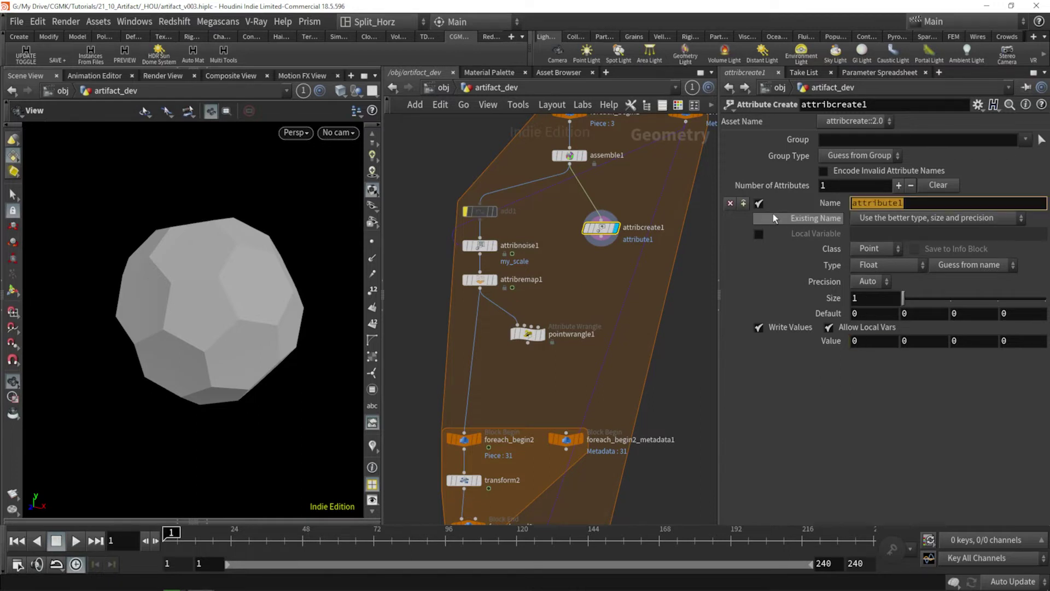
text(my_scale)
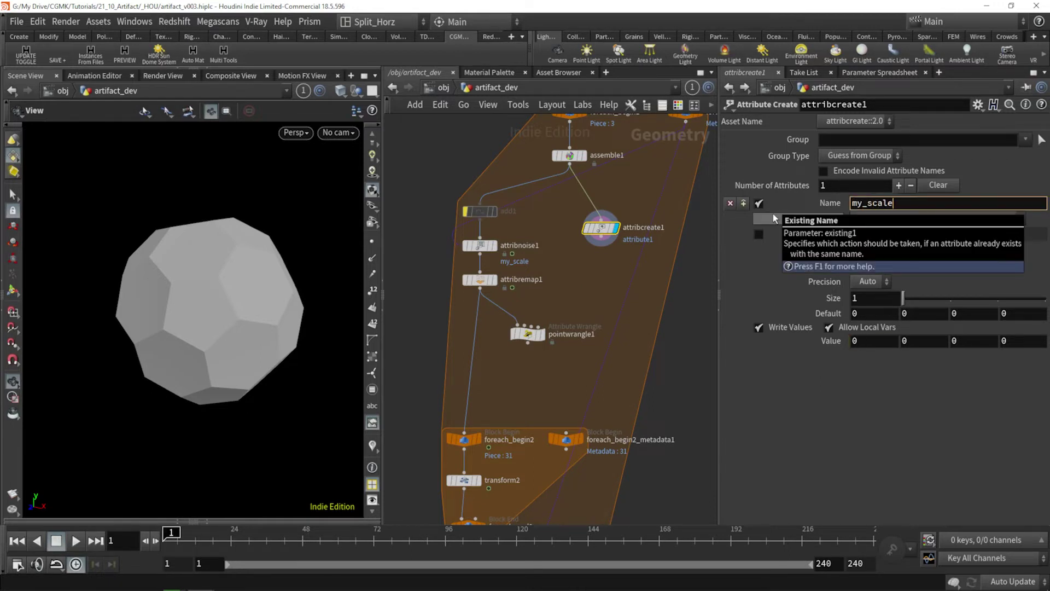
key(Return)
drag(876, 342, 814, 353)
text(1)
key(Return)
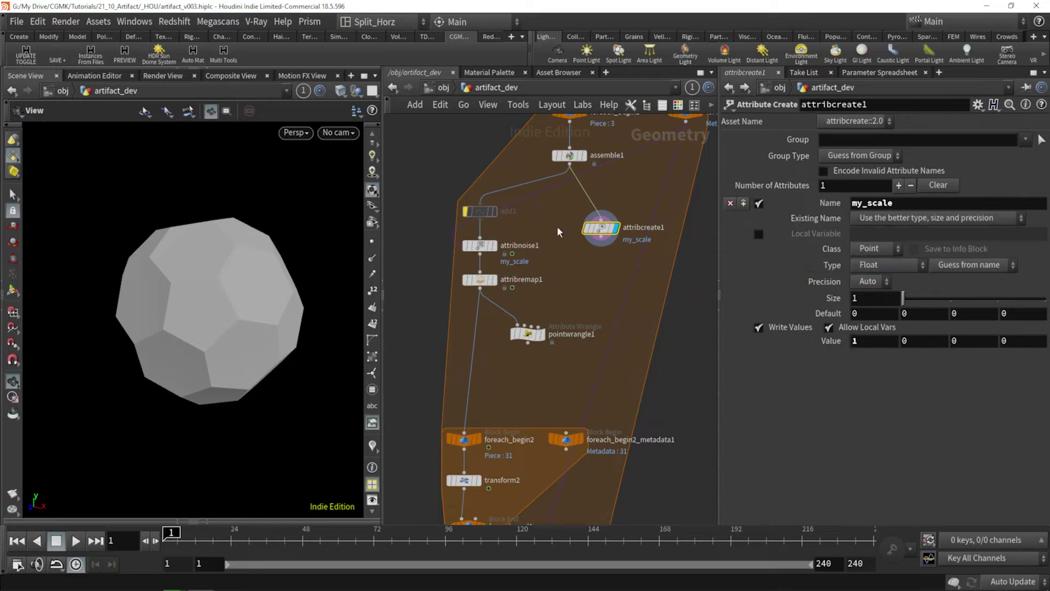
- Nudge attribcreate1 upward and wire its output into the second input of pointwrangle1
drag(603, 227, 603, 222)
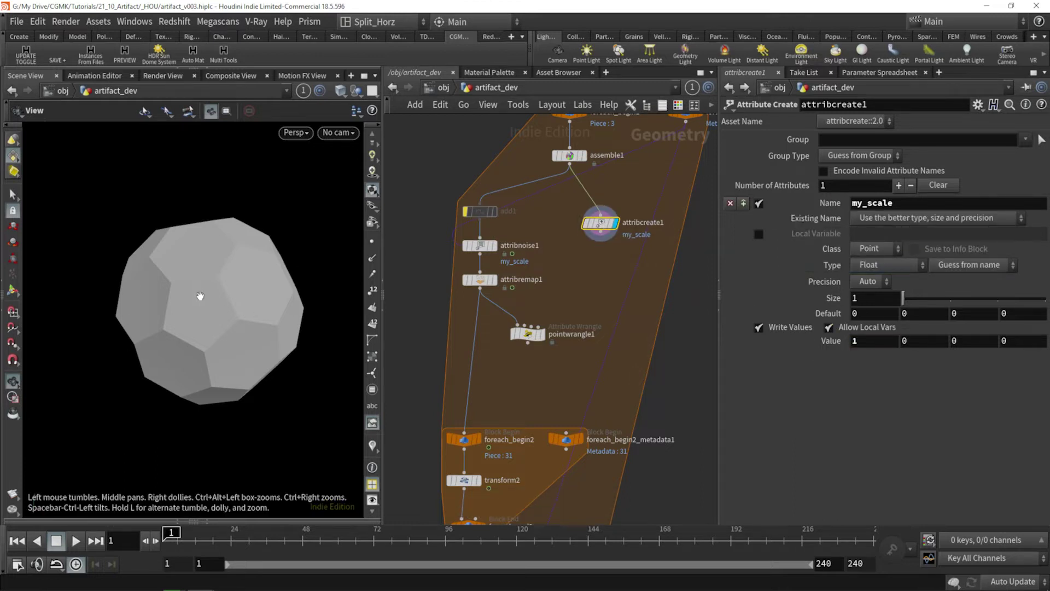
drag(595, 224, 606, 213)
click(610, 221)
click(524, 322)
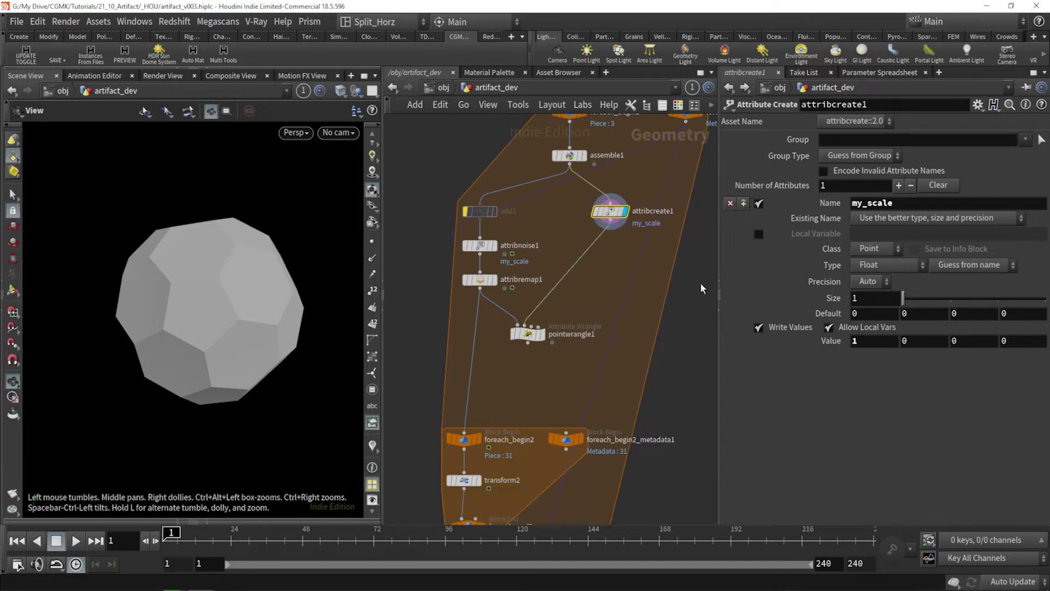
- Swap the two branches so attribcreate1 feeds pointwrangle1's first input and the add1, attribnoise1 and attribremap1 chain sits to its right
drag(416, 175, 508, 308)
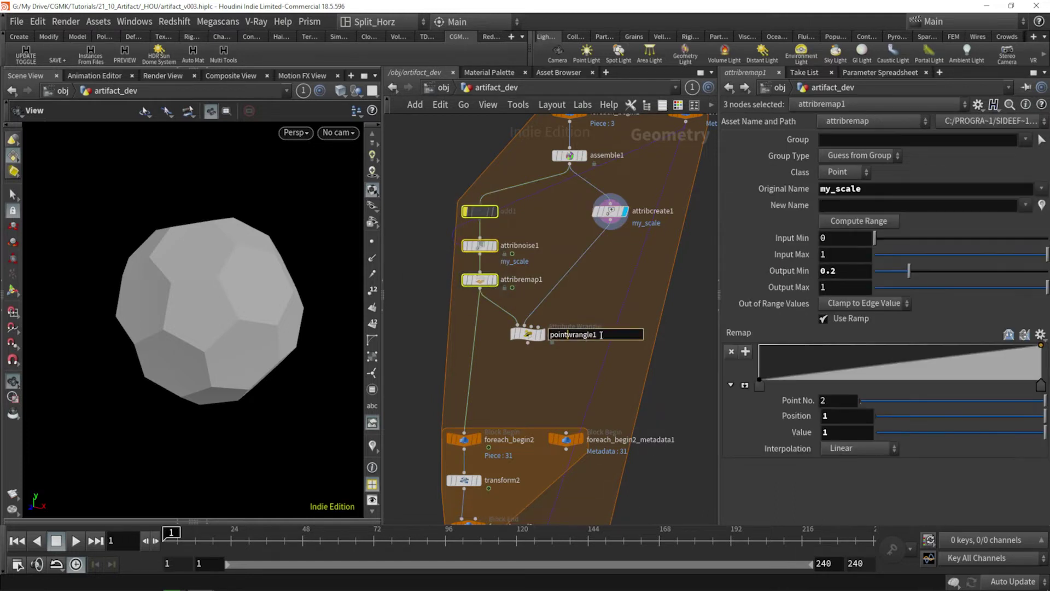
click(527, 332)
drag(538, 310, 517, 323)
drag(410, 185, 502, 287)
drag(472, 207, 525, 210)
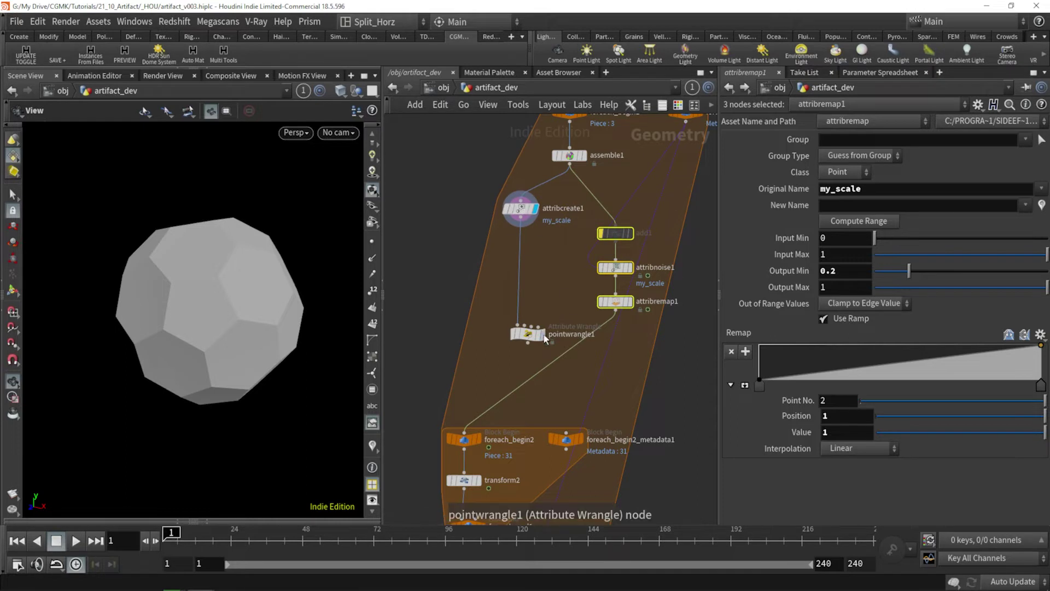
- Wire attribremap1 into pointwrangle1's second input and align the add1, attribnoise1 and attribremap1 chain beside attribcreate1
click(641, 336)
click(616, 309)
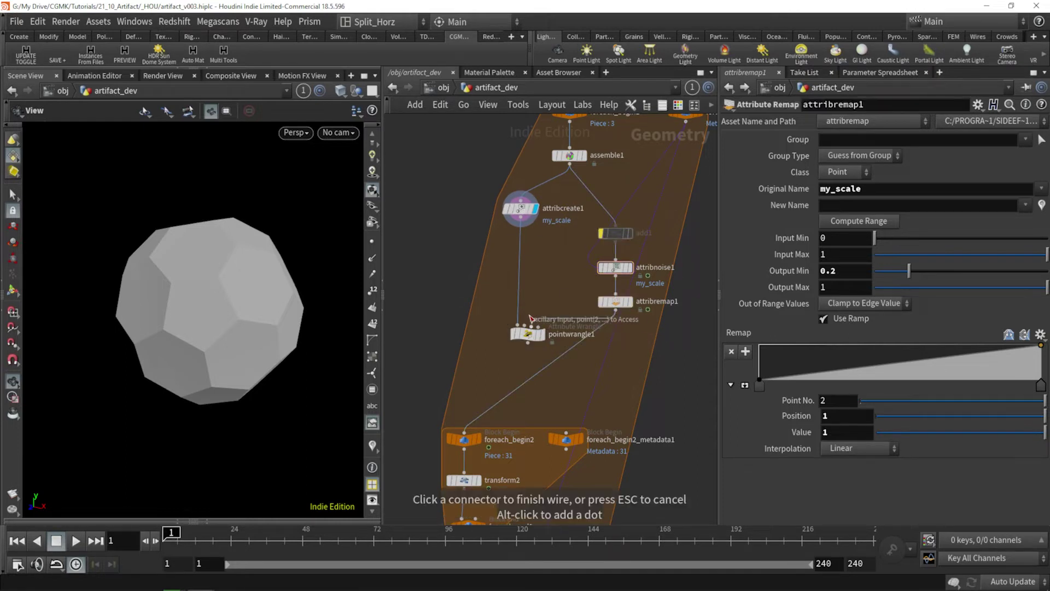
click(543, 337)
drag(633, 324, 609, 209)
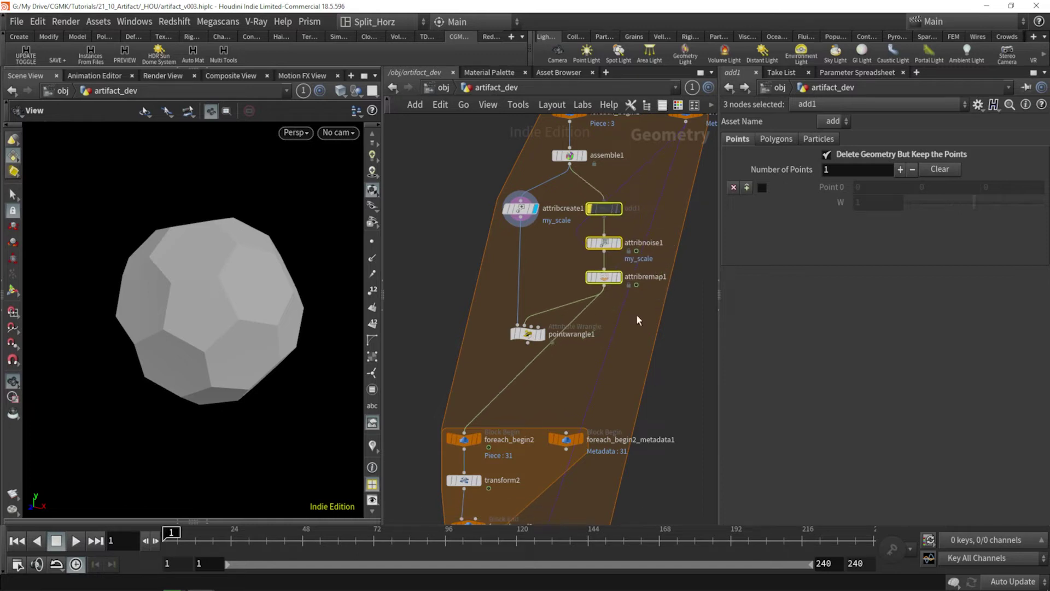
click(635, 323)
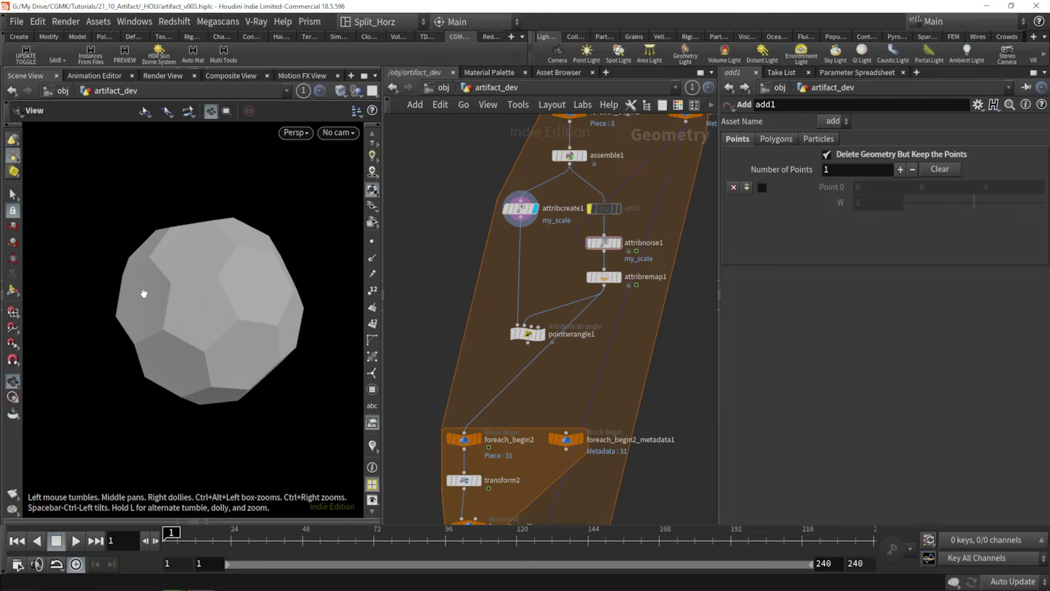
- Wire the output of pointwrangle1 into foreach_begin2 in place of attribremap1 and select the wrangle
click(533, 361)
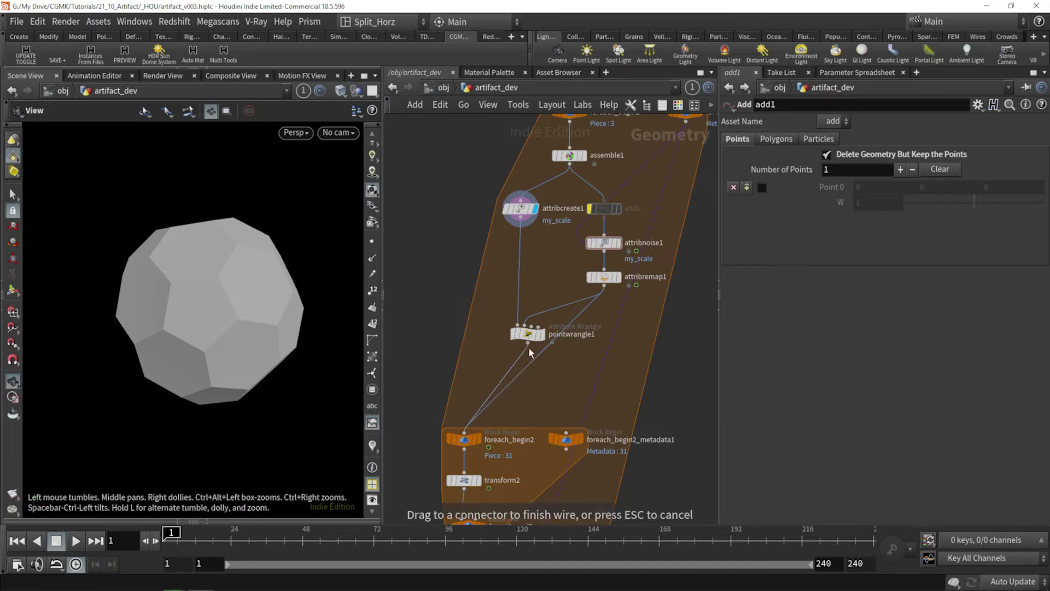
drag(529, 349, 528, 344)
click(528, 335)
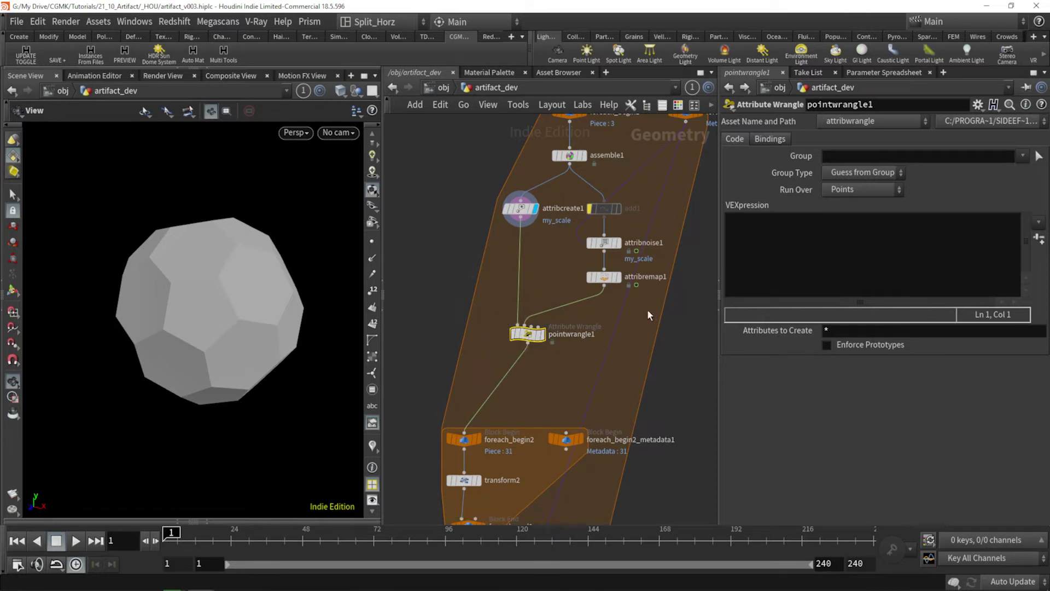
- Rename the pointwrangle1 node to blend_scale_anim
click(774, 225)
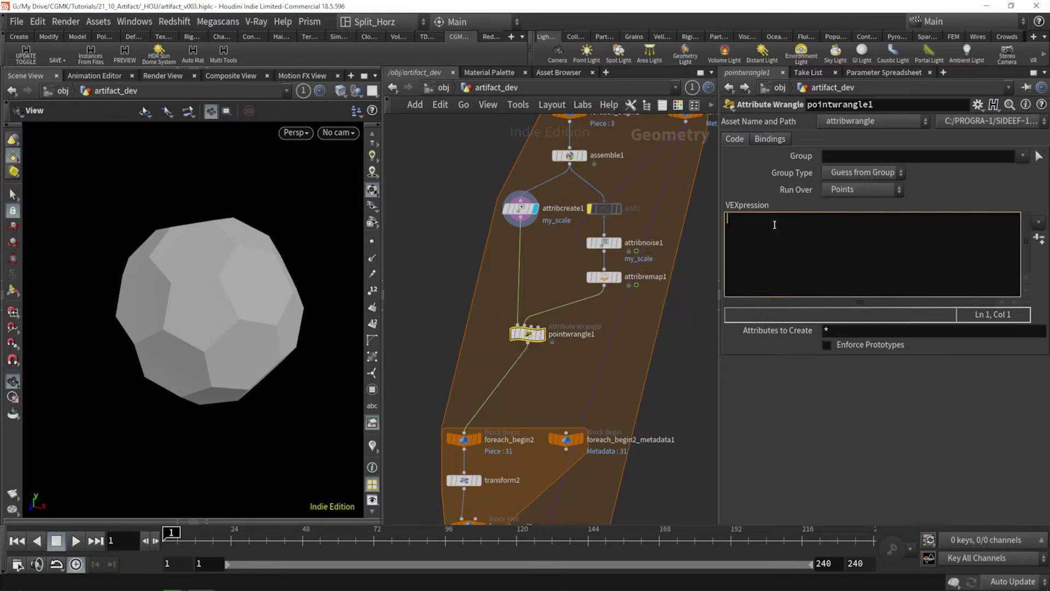
double_click(571, 334)
text(blend_Scale_)
key(BackSpace)
key(BackSpace)
key(BackSpace)
key(BackSpace)
key(BackSpace)
key(BackSpace)
text(scale_anim)
key(Return)
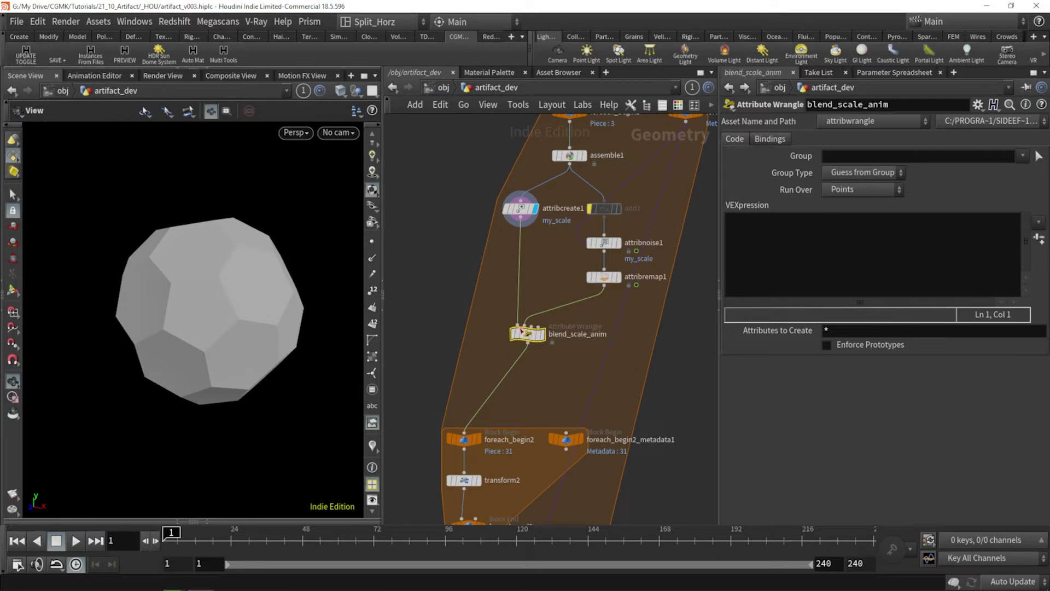
- Move the inner for-each block, from foreach_begin2 to foreach_end2 with its metadata node, up closer beneath blend_scale_anim
scroll(559, 301, down, 3)
drag(703, 312, 440, 429)
drag(478, 343, 481, 312)
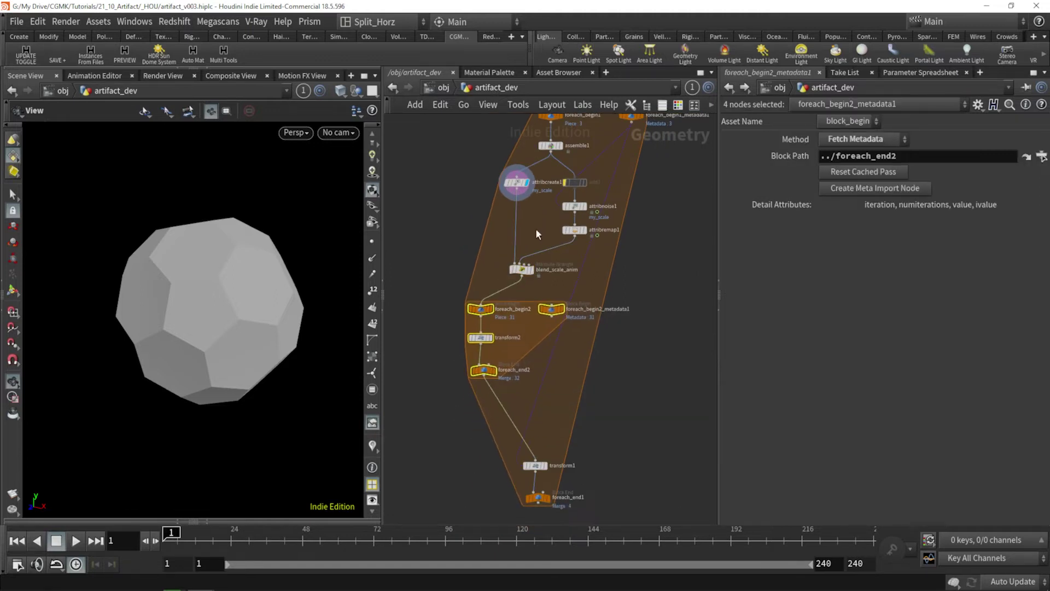
drag(393, 288, 627, 391)
scroll(618, 276, up, 2)
drag(673, 327, 454, 179)
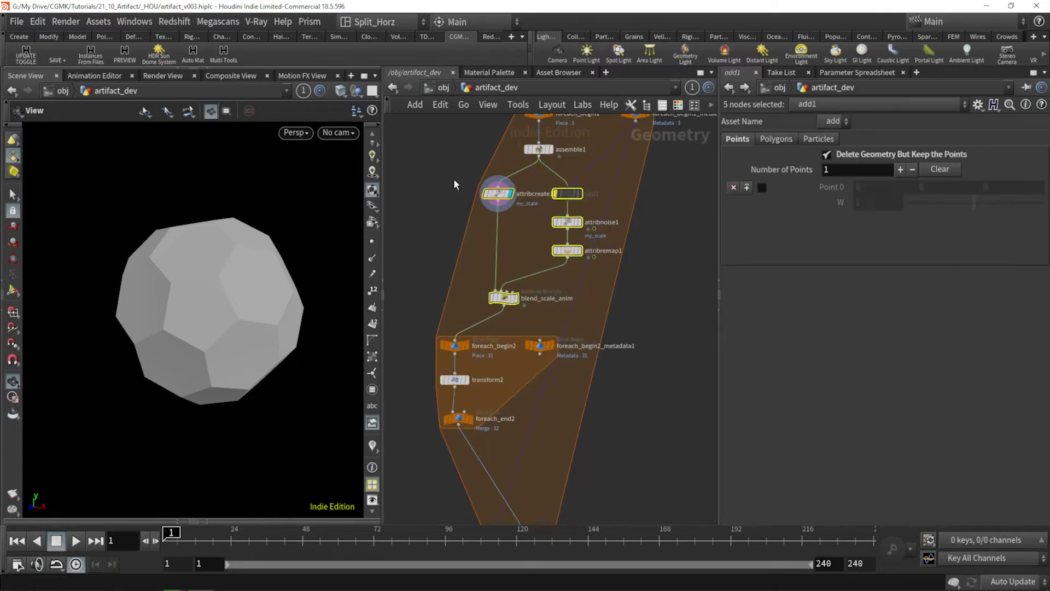
click(516, 235)
click(512, 301)
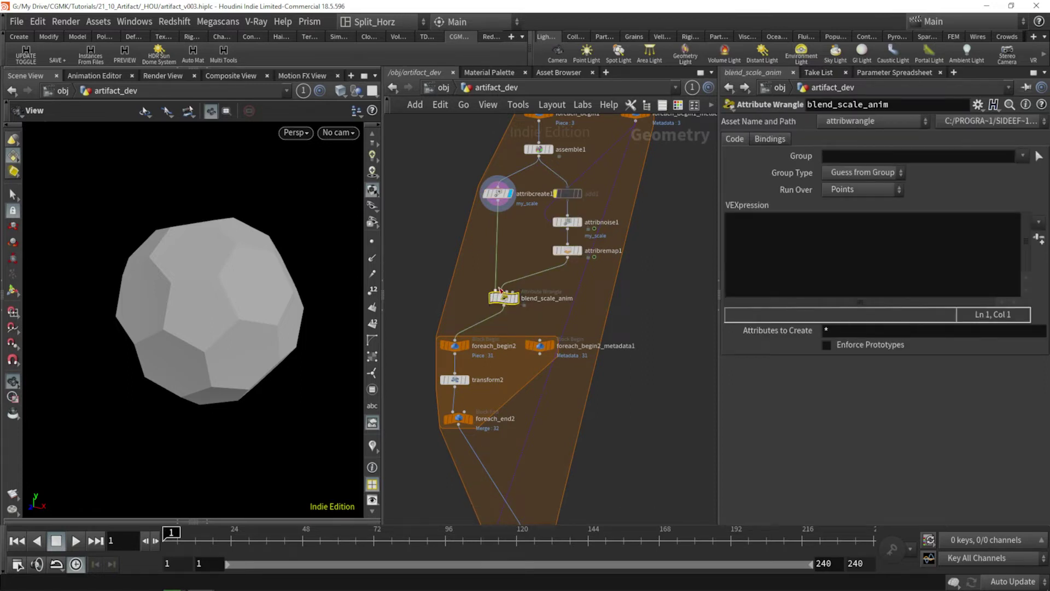
click(602, 411)
drag(630, 445, 425, 332)
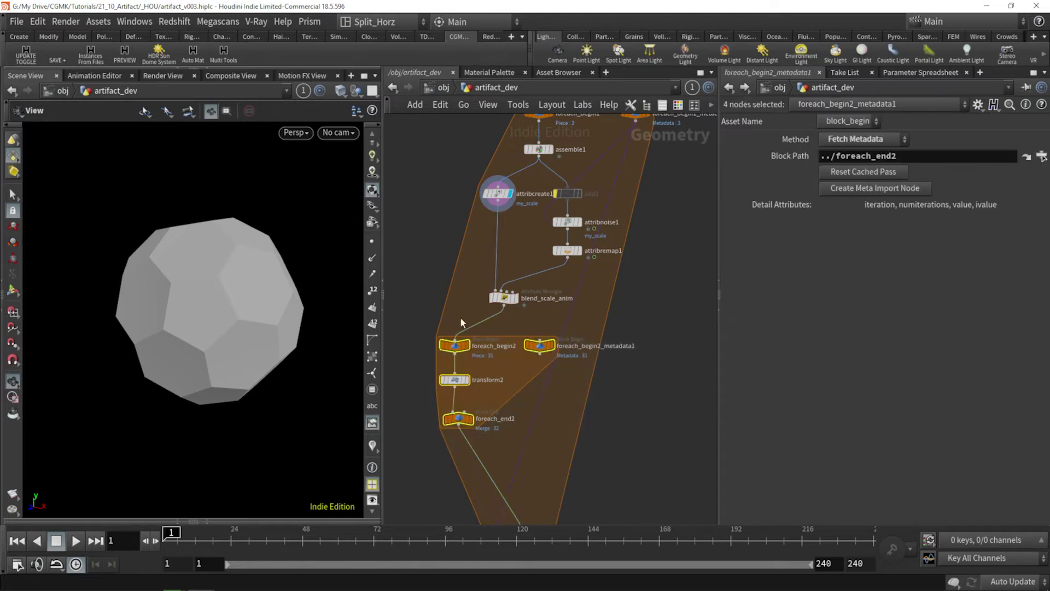
click(519, 266)
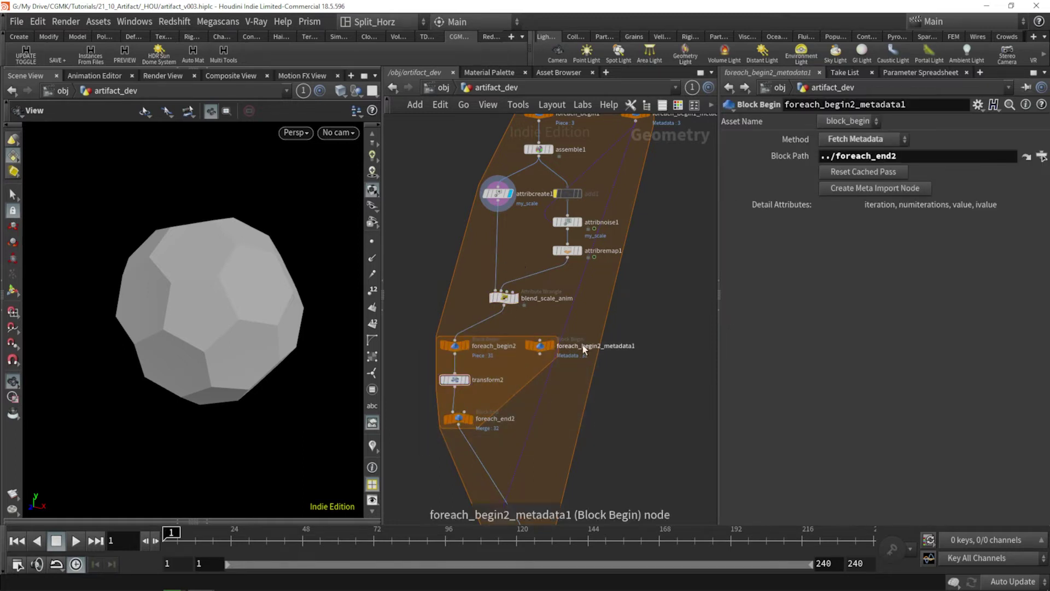
- Begin the blend_scale_anim wrangle's VEX expression with f@my_scale = lerp(f@my_scale, as the first blend value
click(504, 297)
click(809, 256)
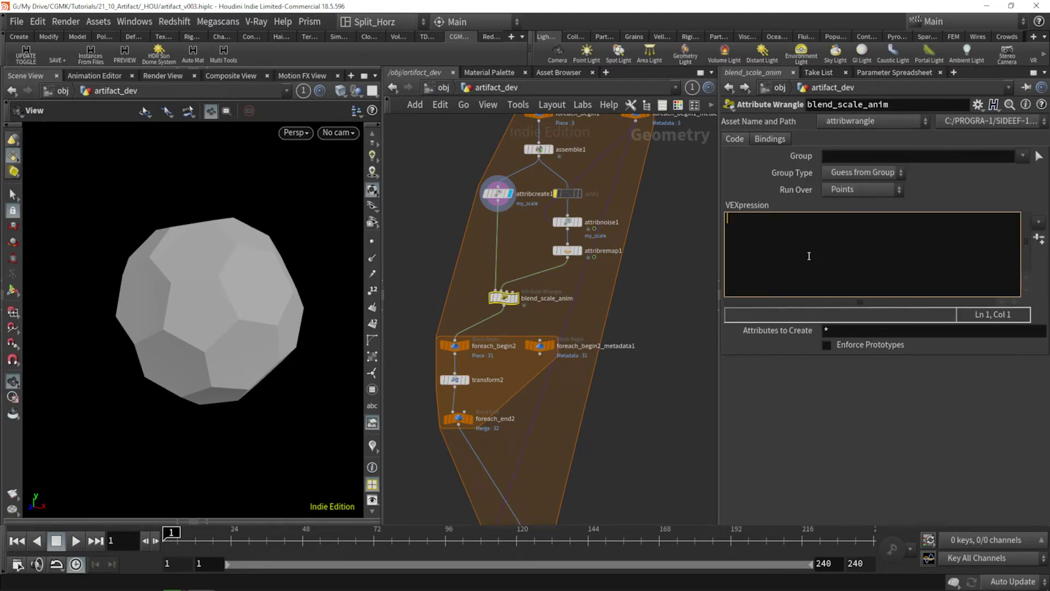
text(f@ny_)
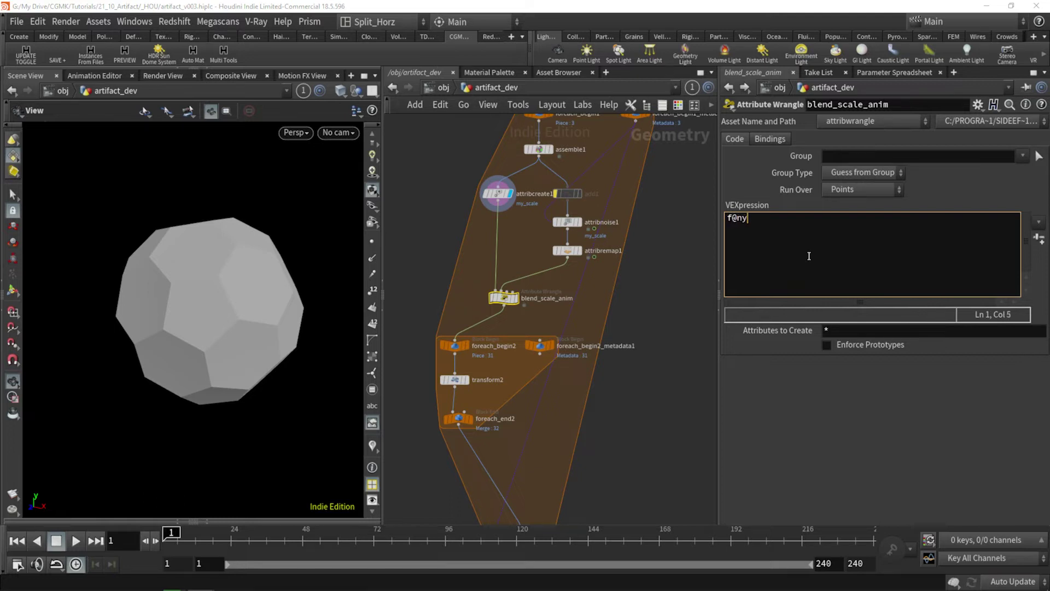
key(BackSpace)
key(BackSpace)
key(BackSpace)
text(my_scale = lerp(f@my_sc)
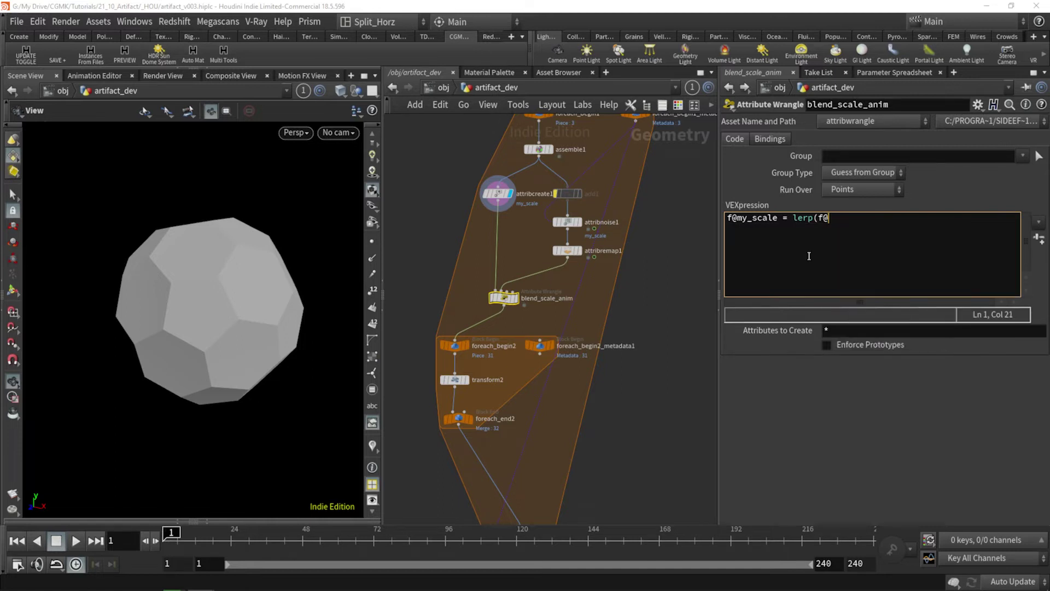
text(ale, point)
key(BackSpace)
key(BackSpace)
key(BackSpace)
key(BackSpace)
key(BackSpace)
text(poi)
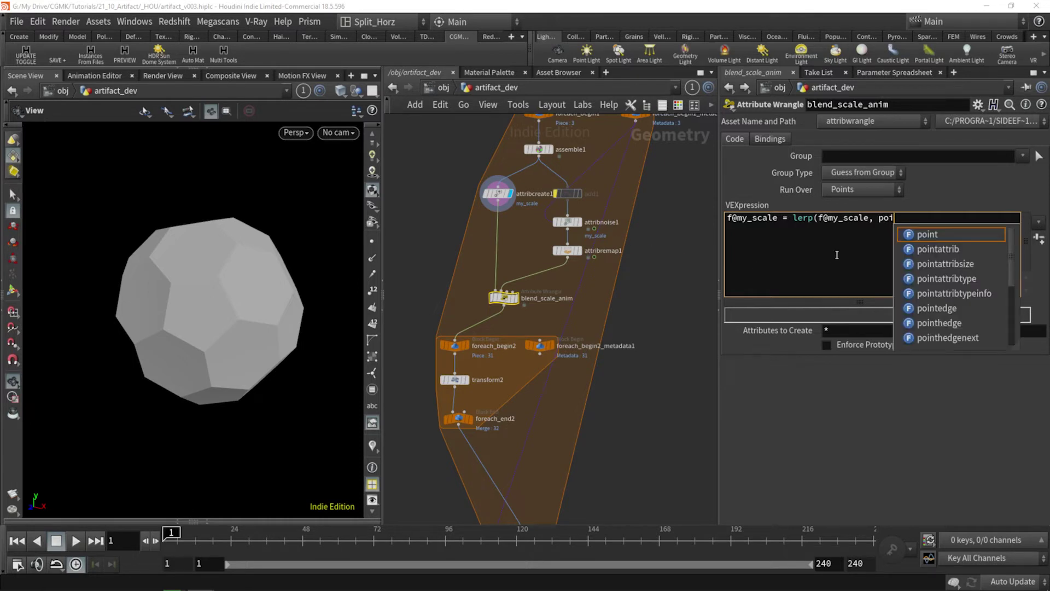
text(nt(1,)
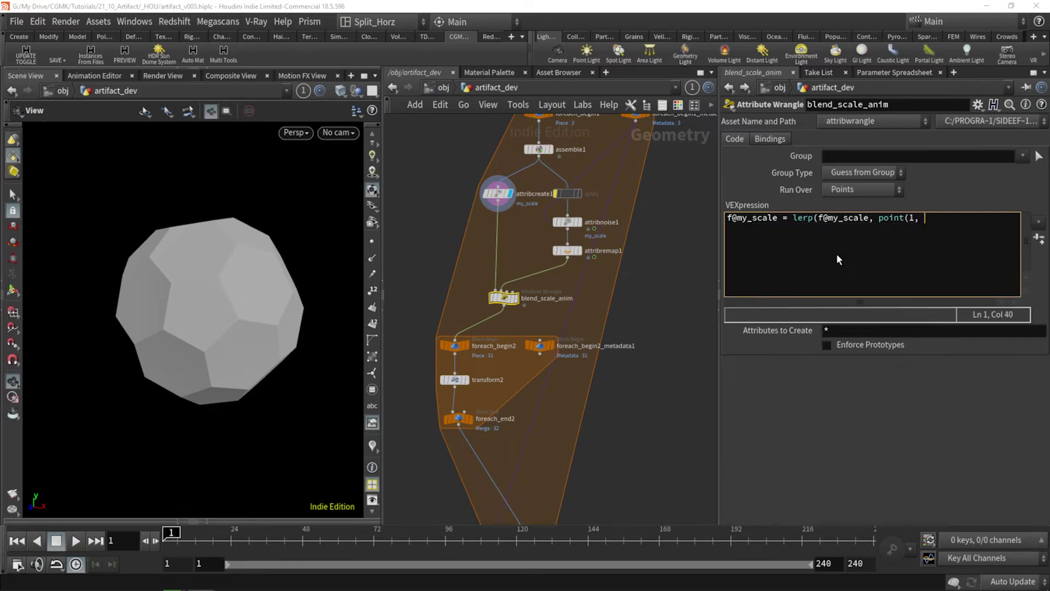
text( "myscale", @ptn)
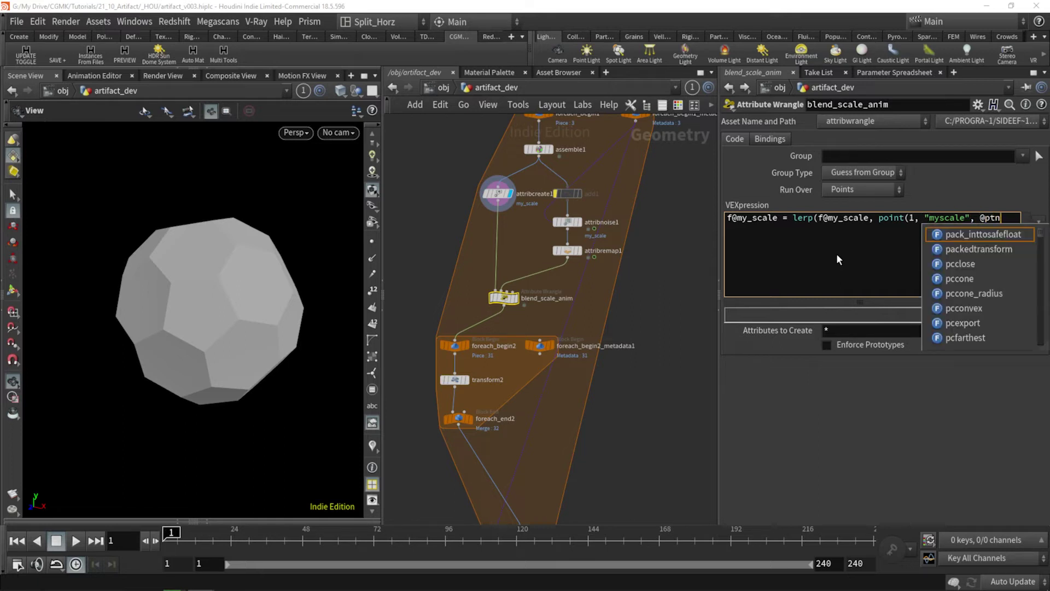
text(um))
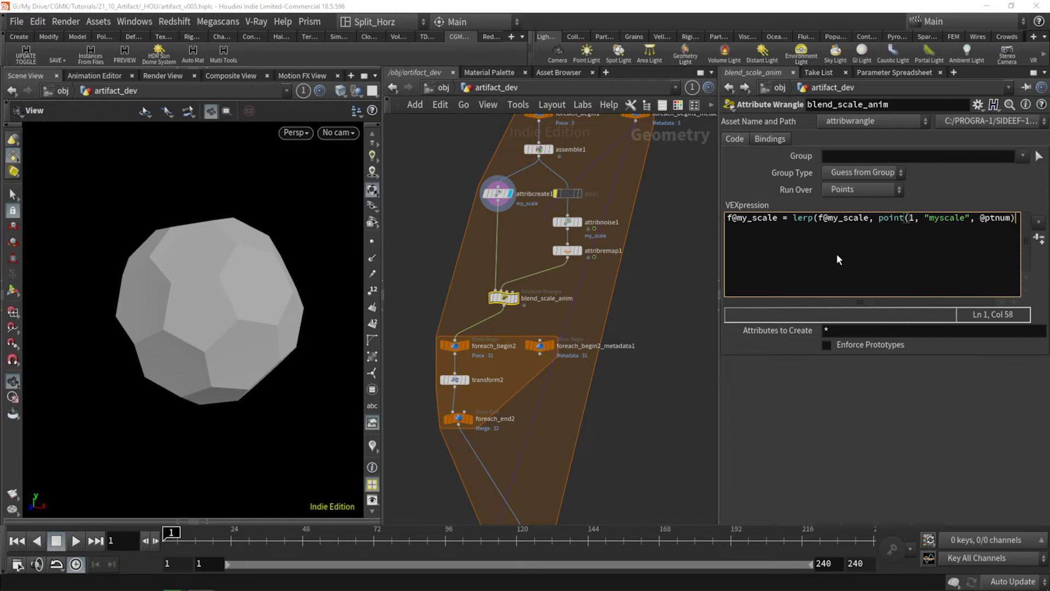
text(, )
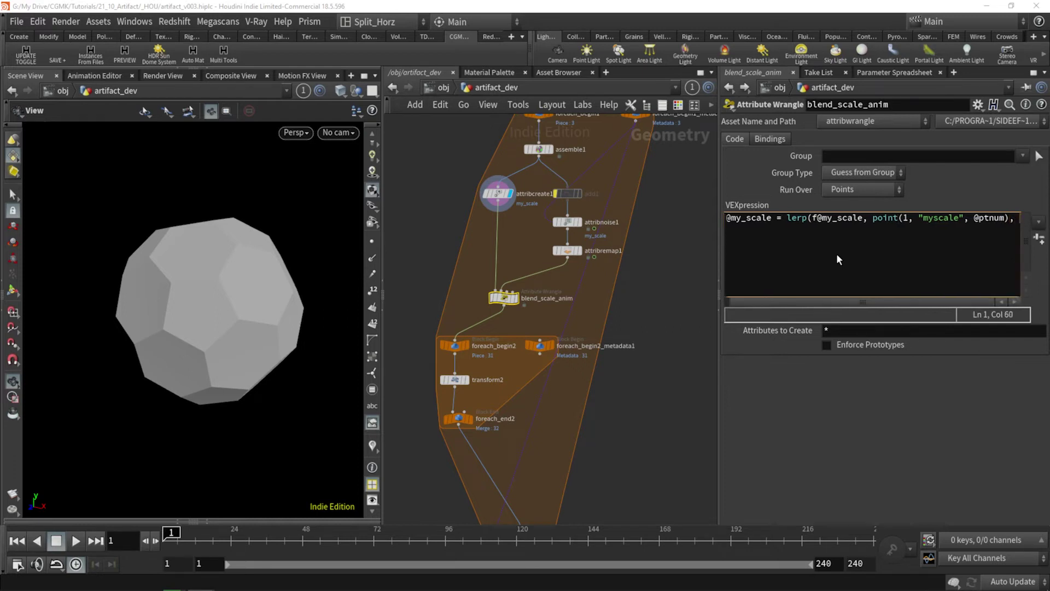
- Finish the lerp with chf("blend_scale_anim") as the blend amount and create the parameter it references
text(chf(")
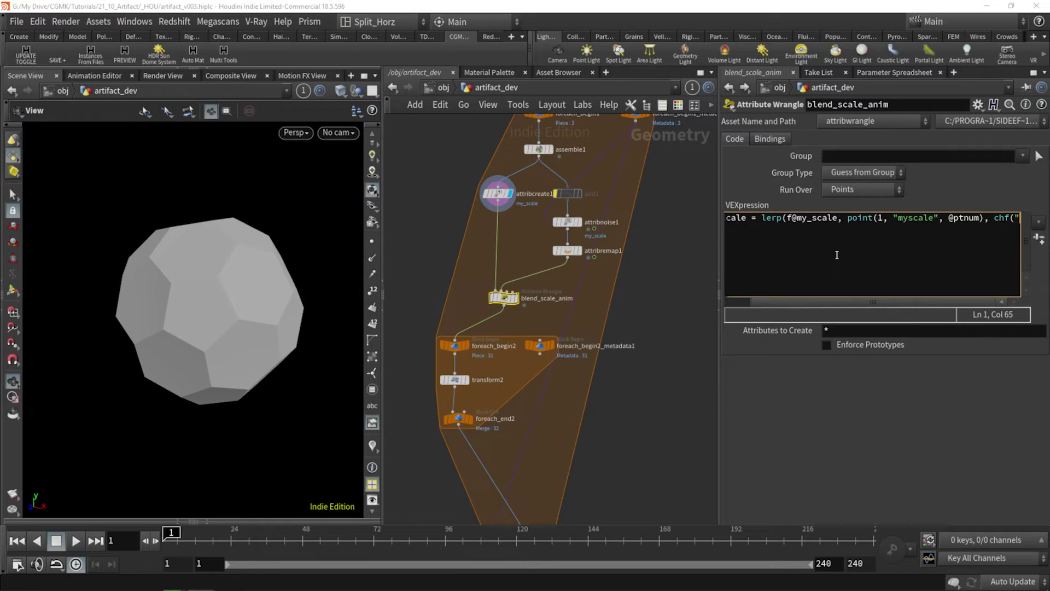
text(blend_)
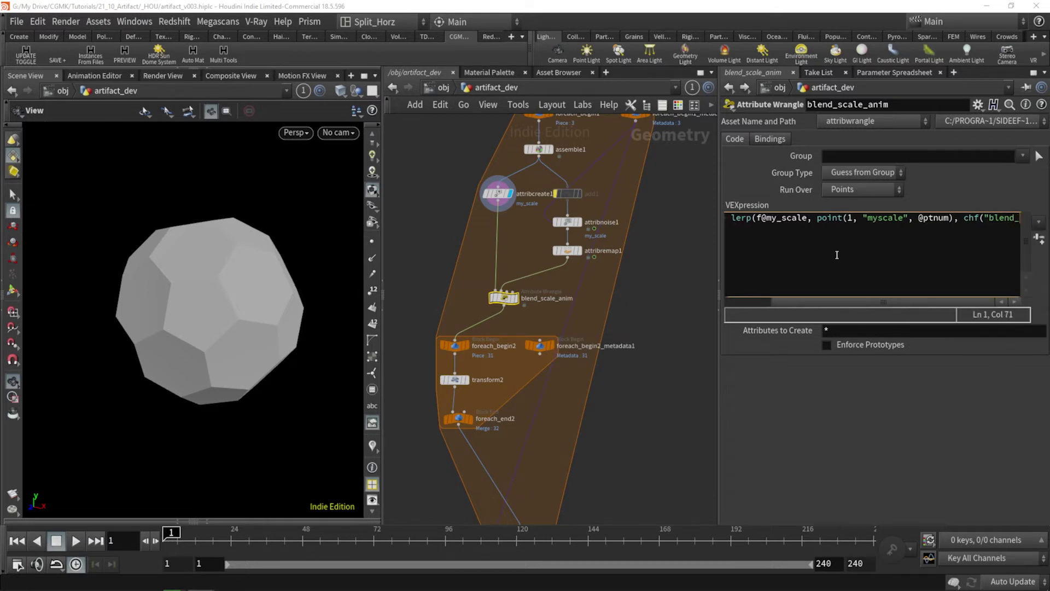
text(scale_anim"))
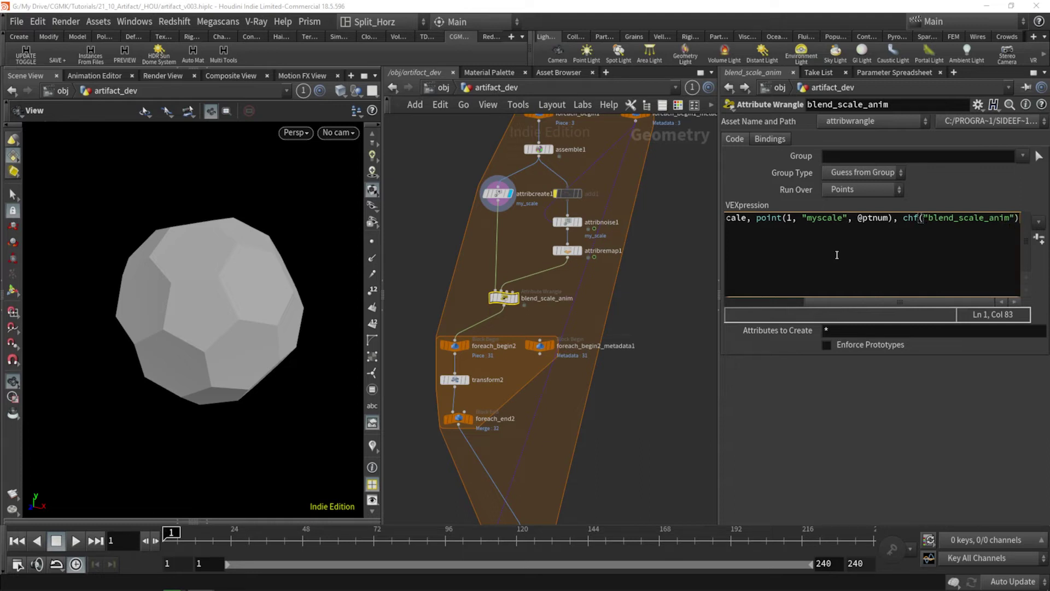
text();)
key(Return)
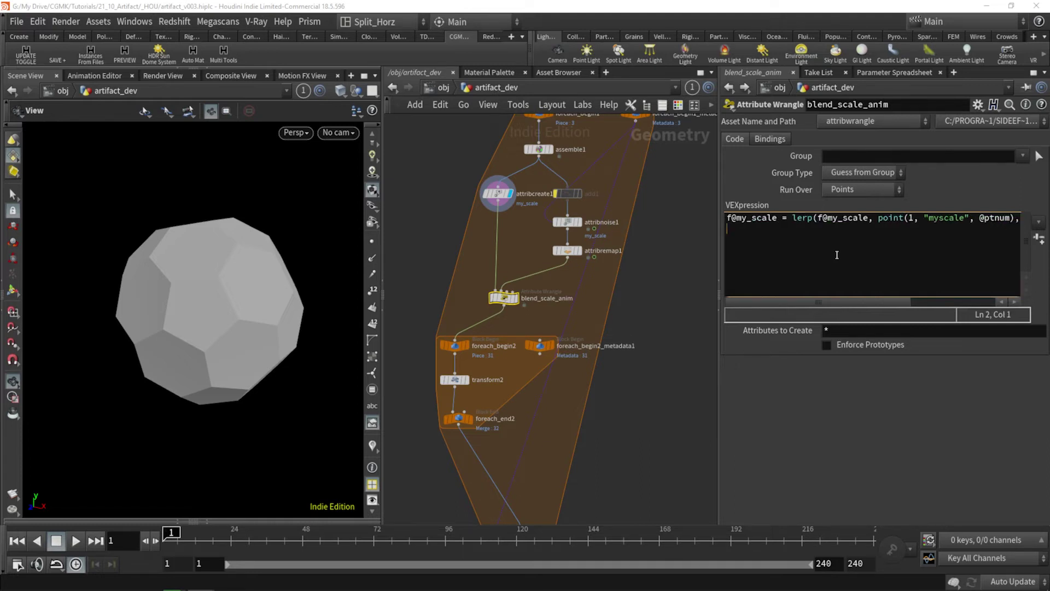
click(1038, 239)
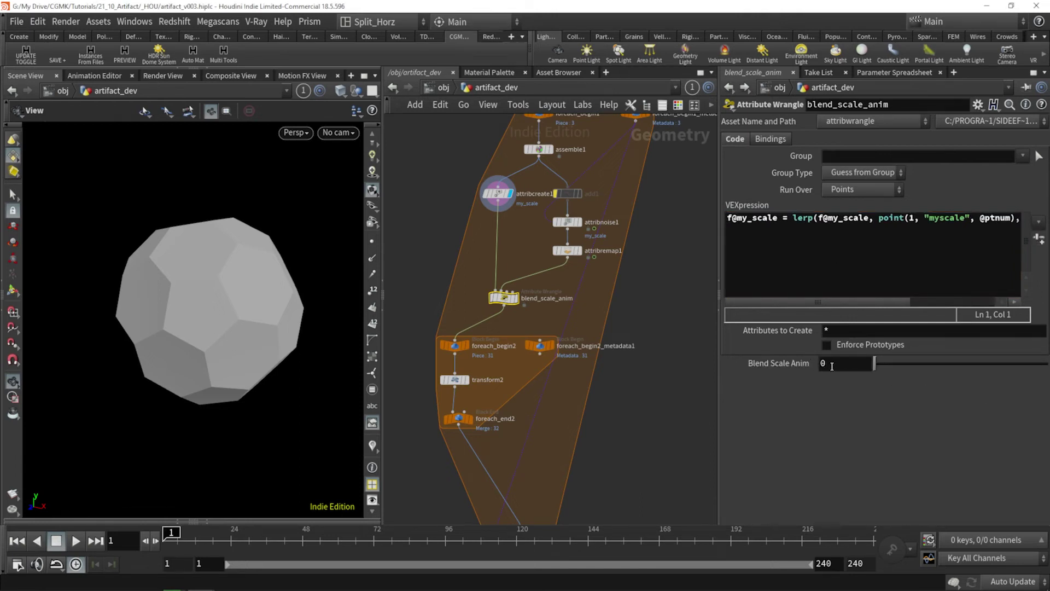
- Display the output of foreach_end1 in wireframe and start playing the animation
scroll(595, 268, down, 2)
middle_drag(621, 337, 637, 294)
scroll(542, 444, up, 4)
click(526, 416)
scroll(637, 295, down, 3)
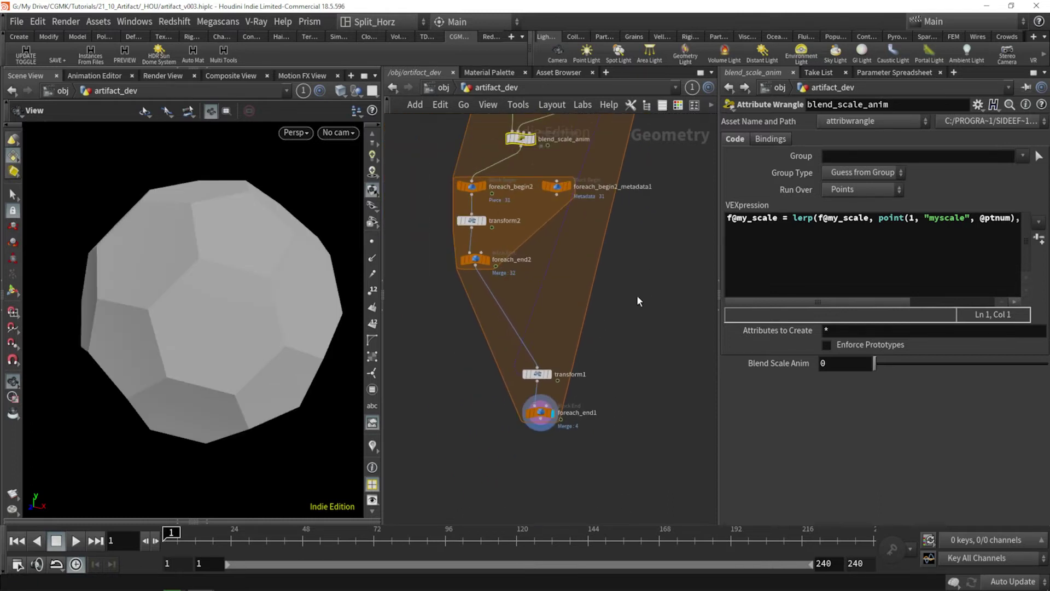
key(shift+w)
click(76, 541)
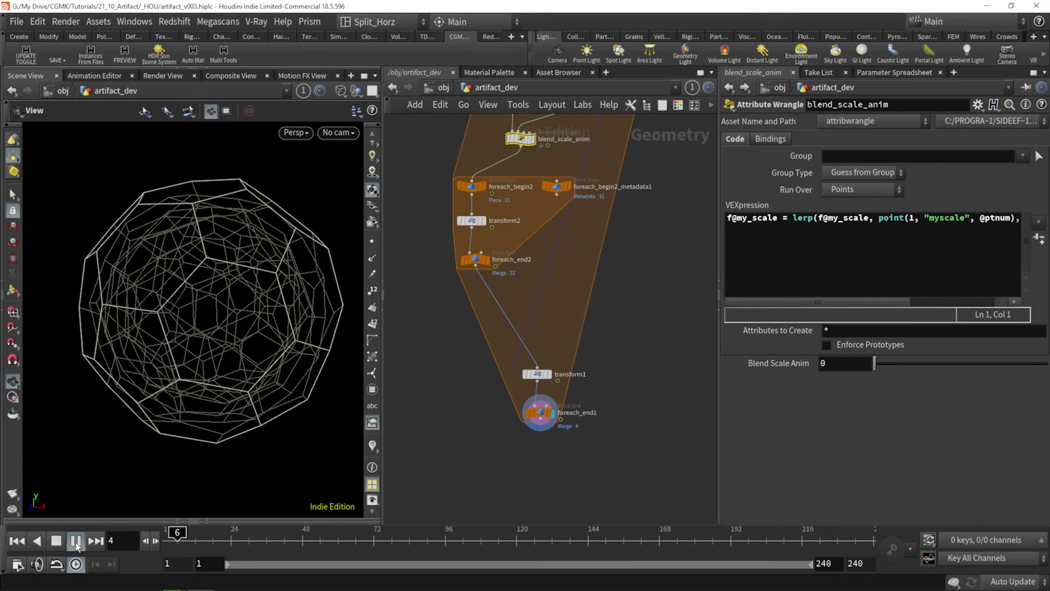
- Preview different Blend Scale Anim values up to about 0.5 during playback and switch the viewport back to shaded display
drag(882, 363, 895, 366)
drag(934, 368, 960, 368)
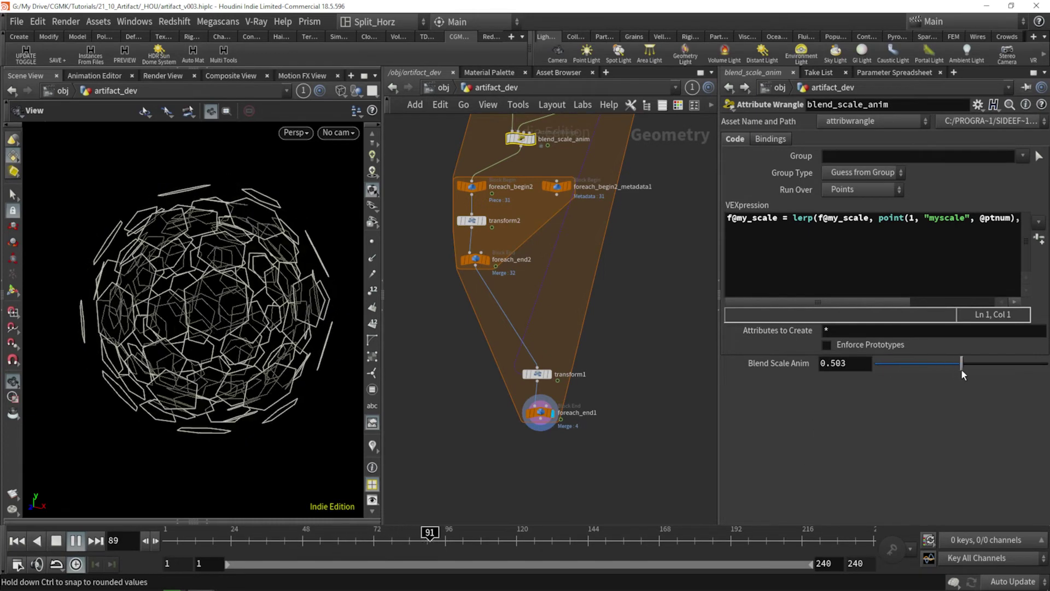
mouse_move(963, 369)
mouse_down()
mouse_move(925, 375)
mouse_move(947, 366)
mouse_up()
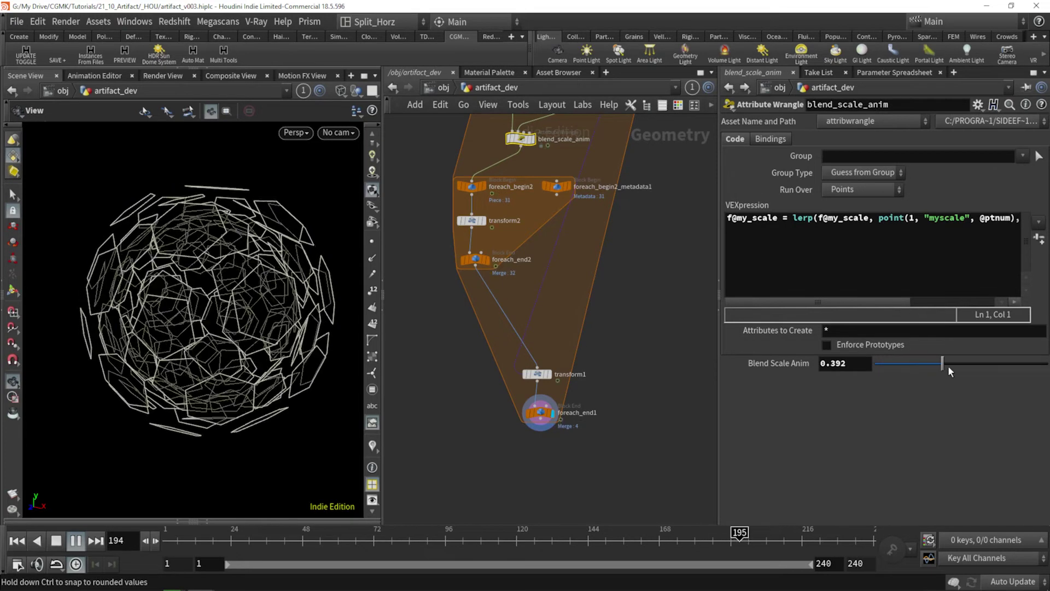
key(w)
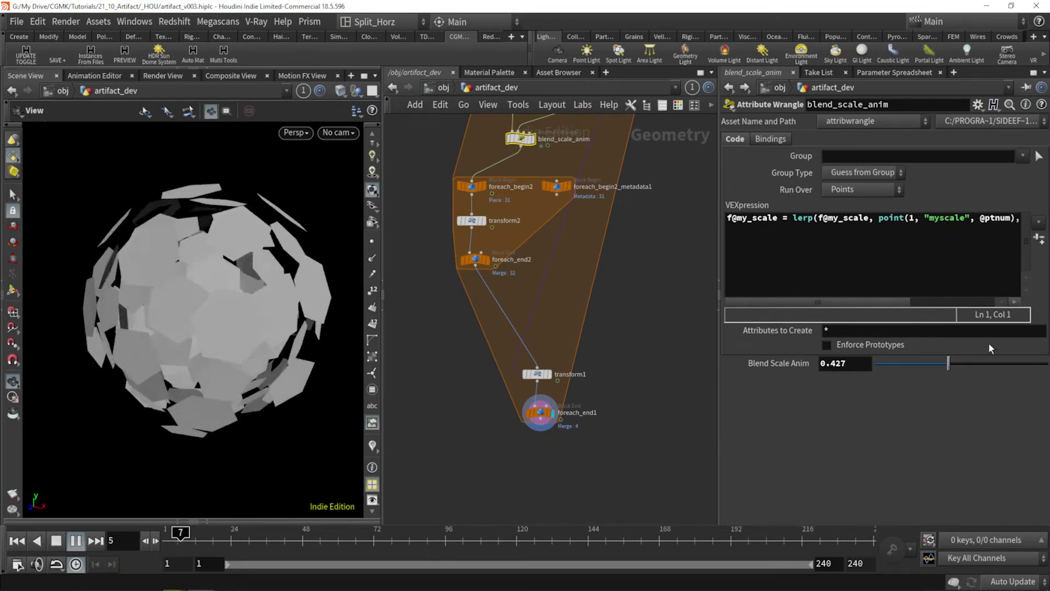
mouse_move(948, 363)
mouse_down()
mouse_move(896, 365)
mouse_move(978, 374)
mouse_move(1015, 364)
mouse_move(898, 363)
mouse_up()
- Set Blend Scale Anim on the blend_scale_anim wrangle to 0
middle_drag(612, 277, 600, 320)
scroll(600, 320, down, 1)
drag(565, 424, 536, 382)
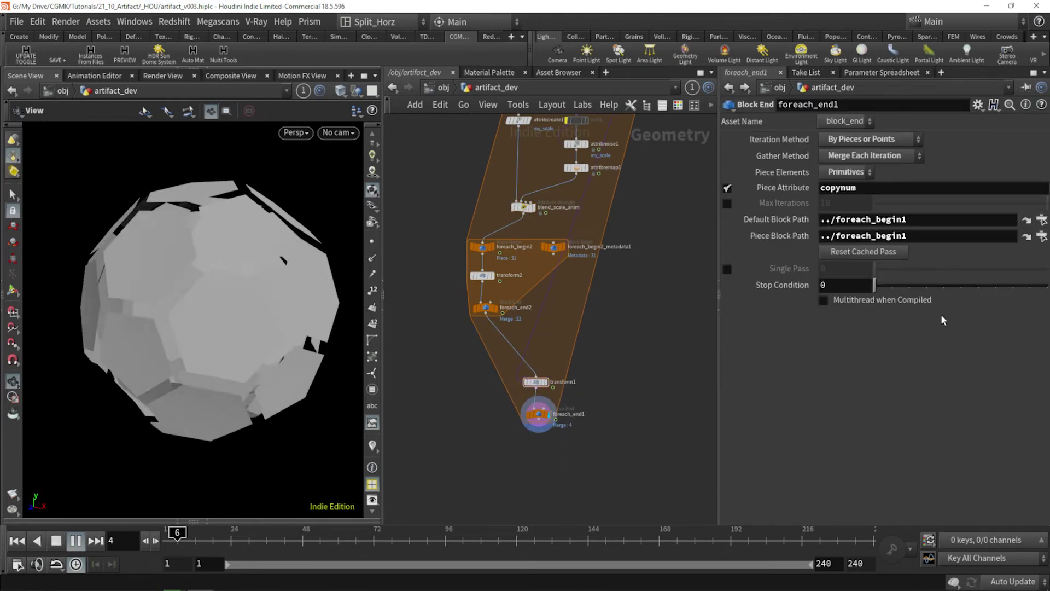
middle_drag(539, 330, 540, 357)
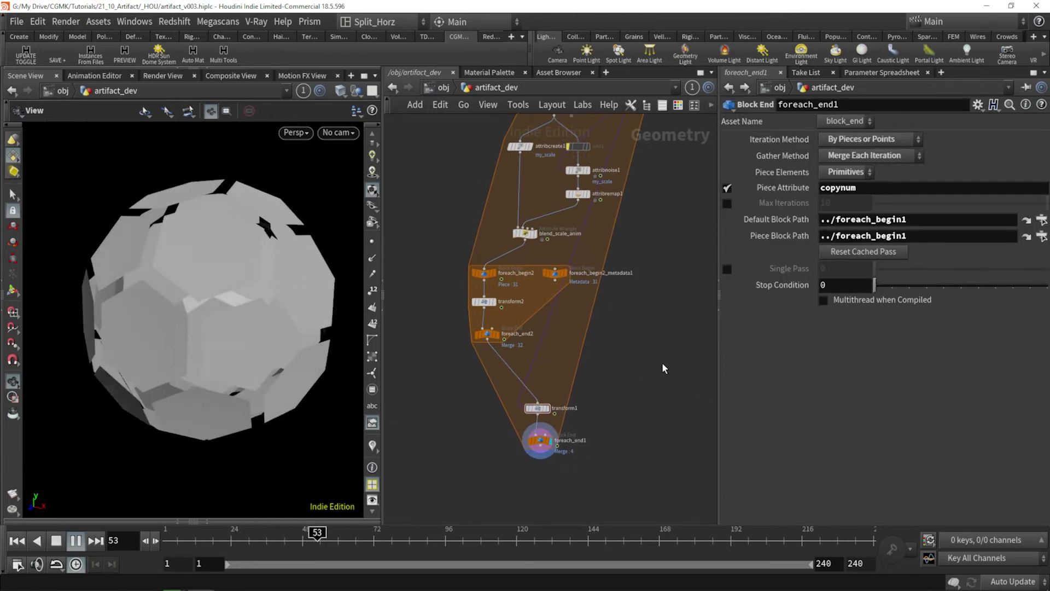
middle_drag(666, 220, 666, 235)
click(526, 249)
drag(909, 365, 935, 366)
drag(857, 363, 842, 366)
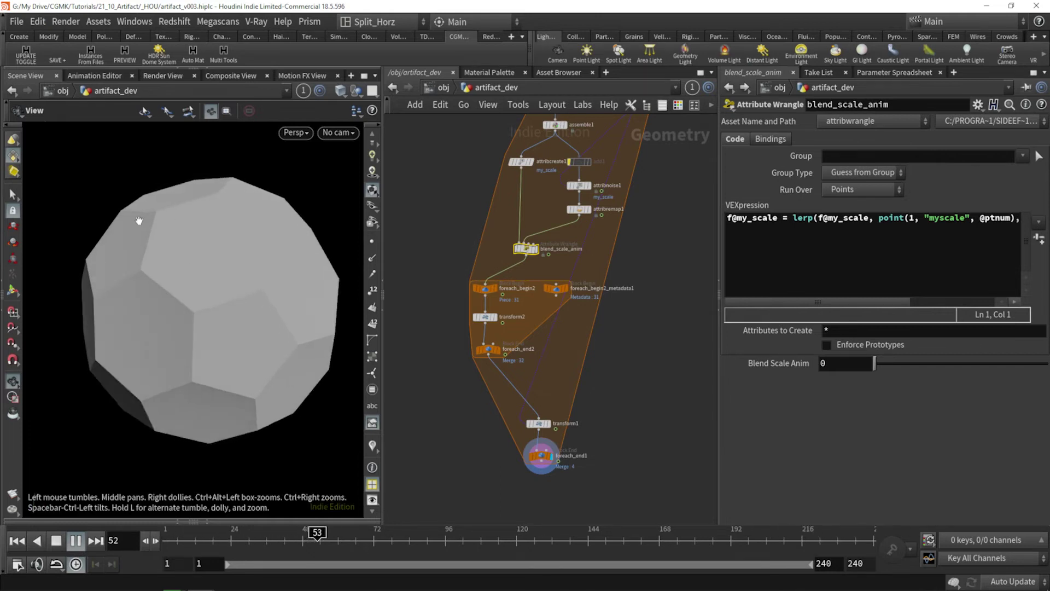
- Stop playback and keyframe Blend Scale Anim at 0 on frame 48
drag(477, 542, 138, 545)
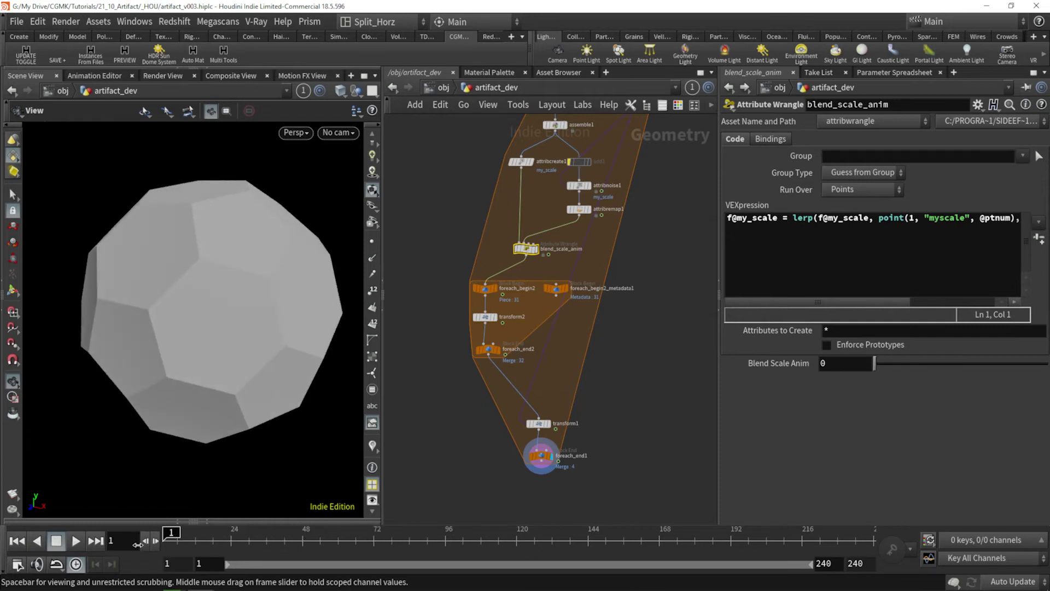
drag(173, 535, 313, 537)
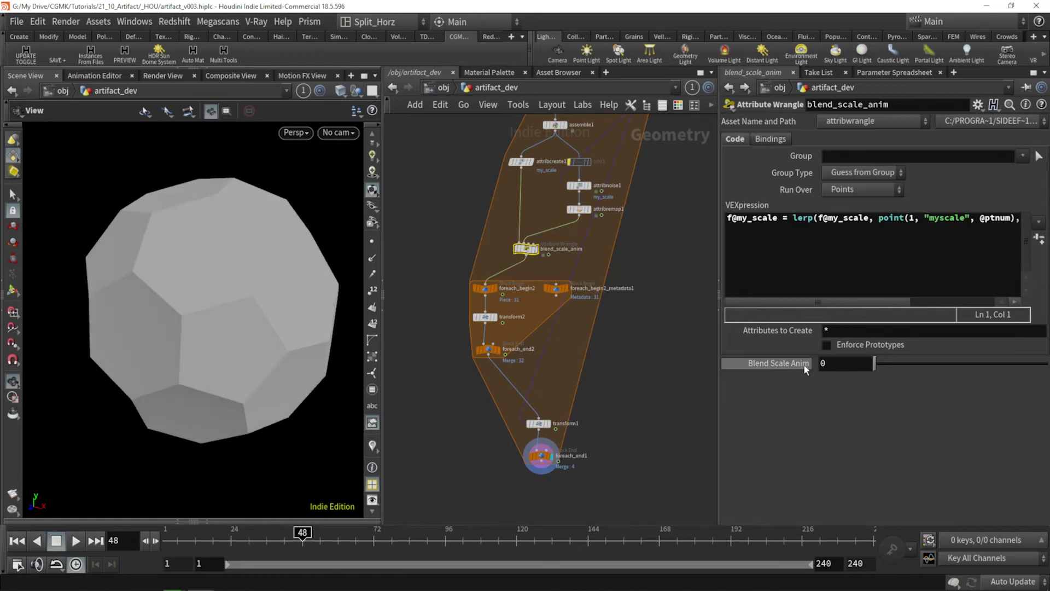
alt+click(841, 365)
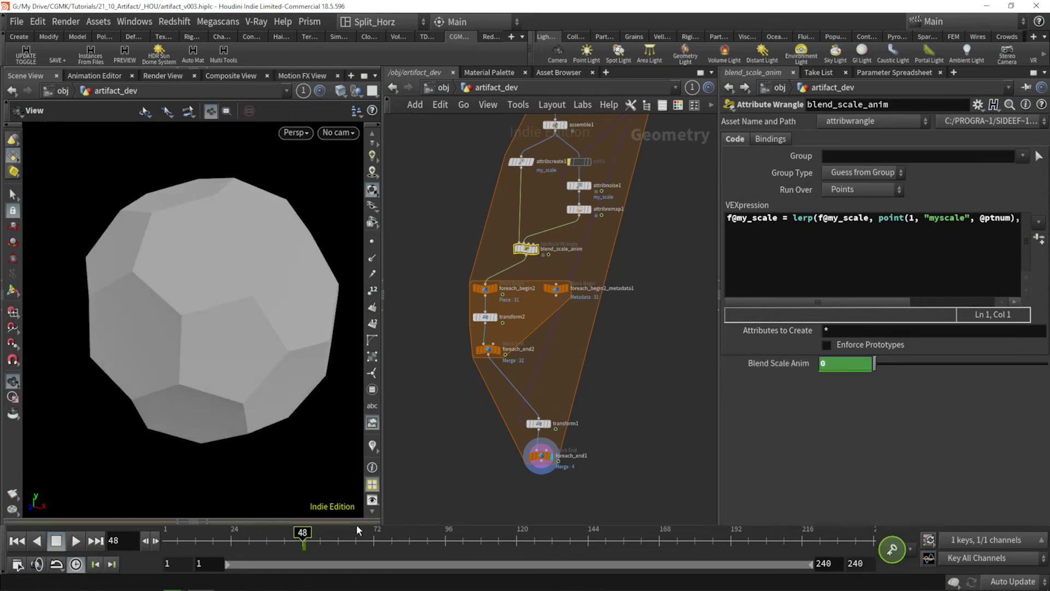
- Keyframe Blend Scale Anim on frame 120 and set its value to 1
drag(307, 540, 520, 548)
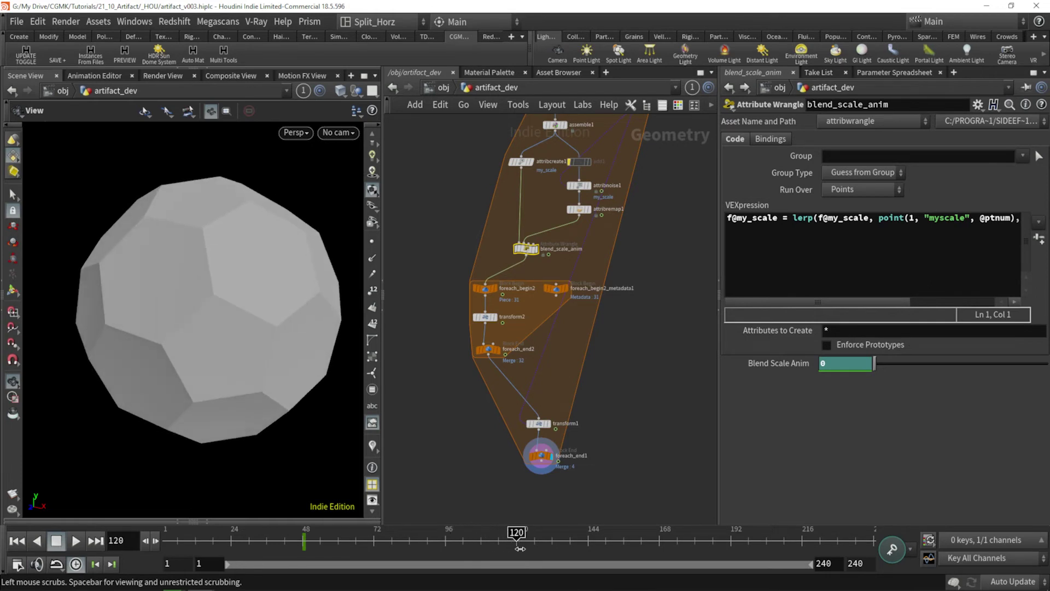
alt+click(845, 365)
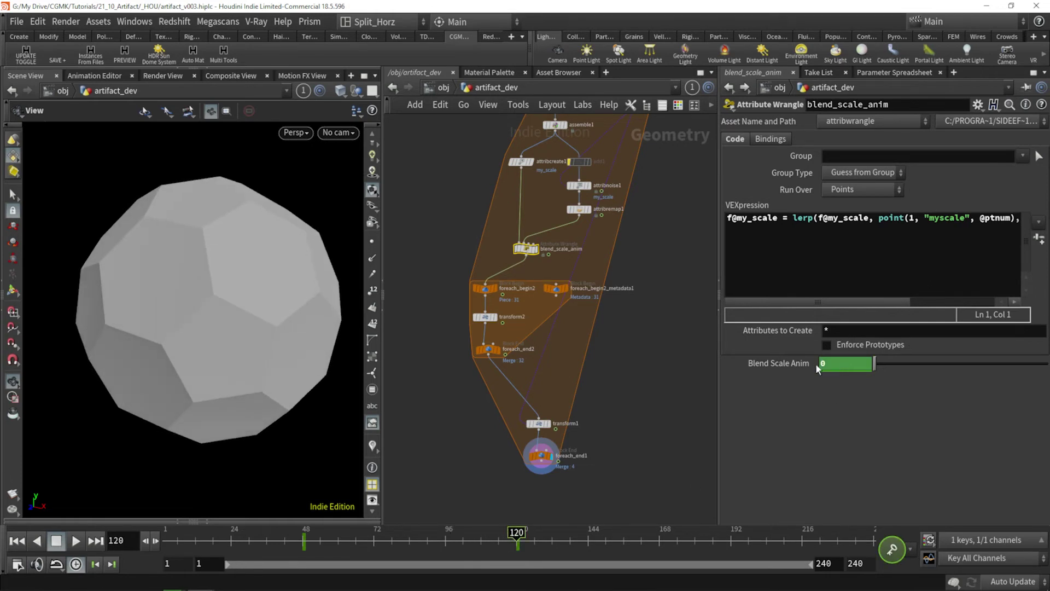
drag(874, 364, 1045, 367)
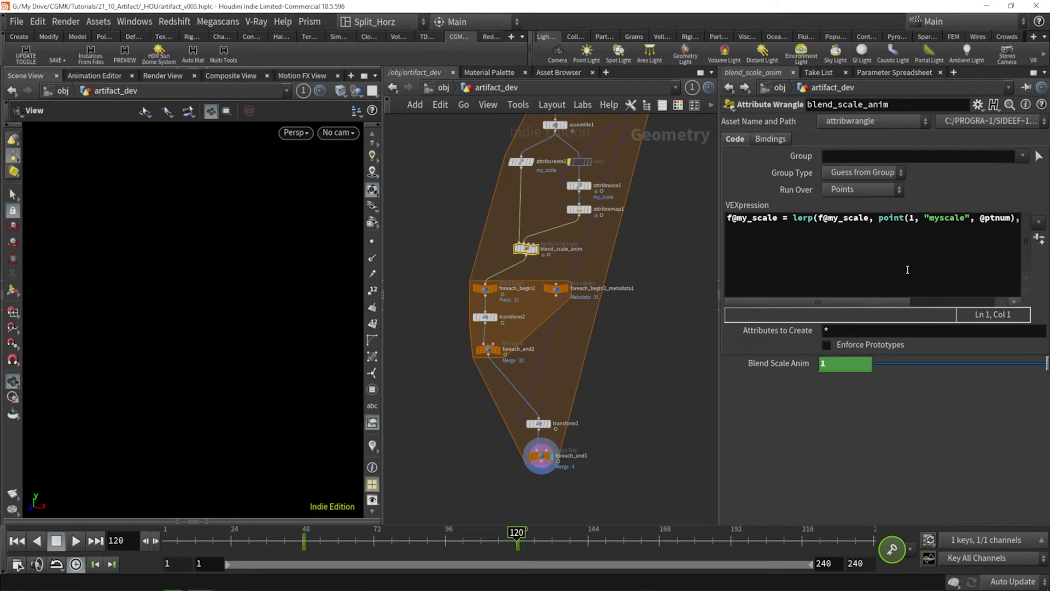
- Check the blend at frame 89 by displaying the output of attribremap1, followed by that of blend_scale_anim
drag(517, 532, 424, 532)
scroll(600, 255, up, 3)
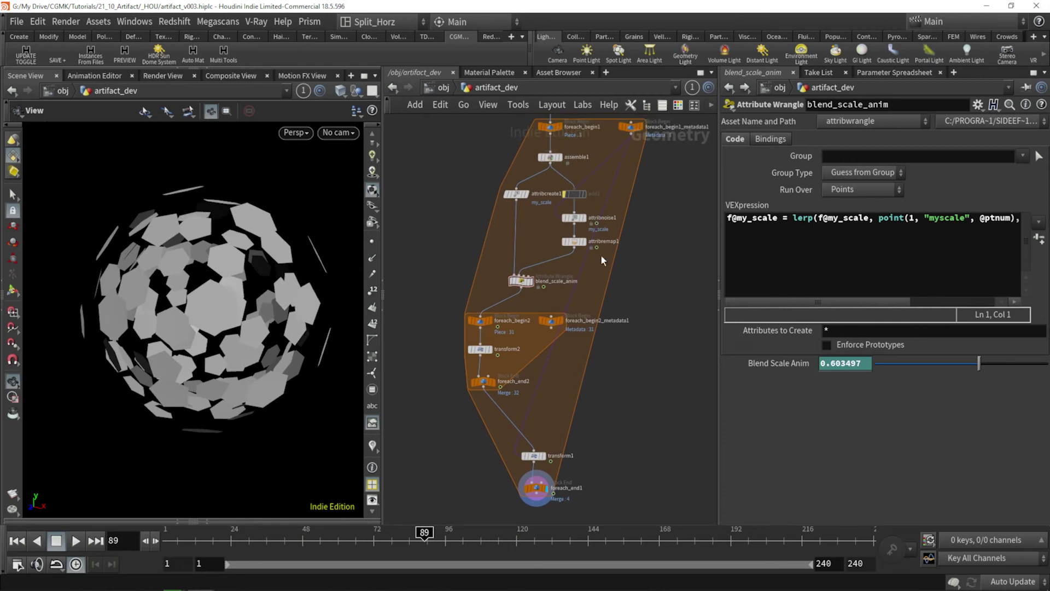
click(579, 236)
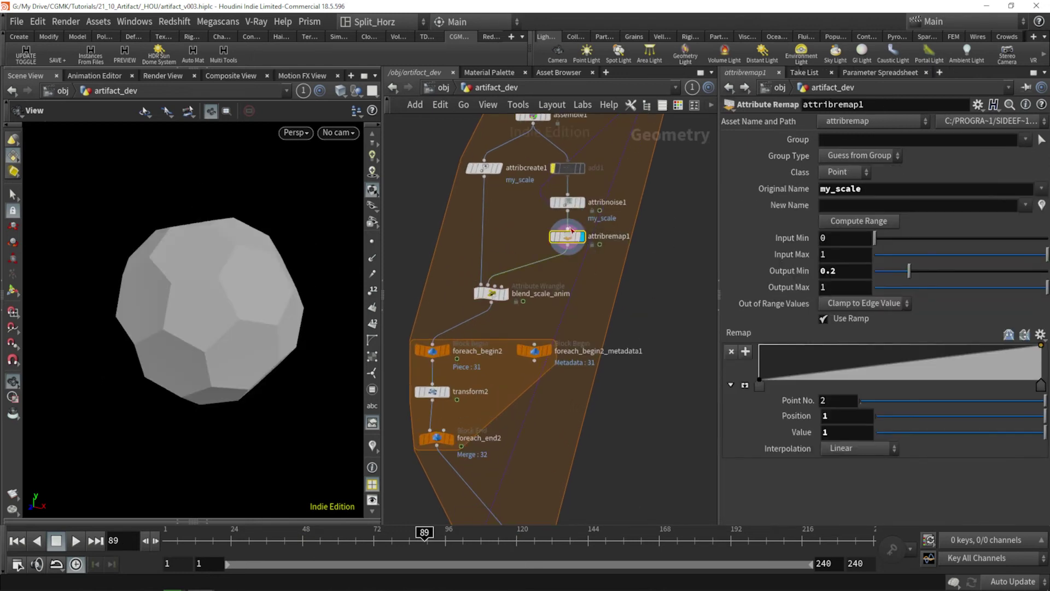
click(505, 294)
click(491, 295)
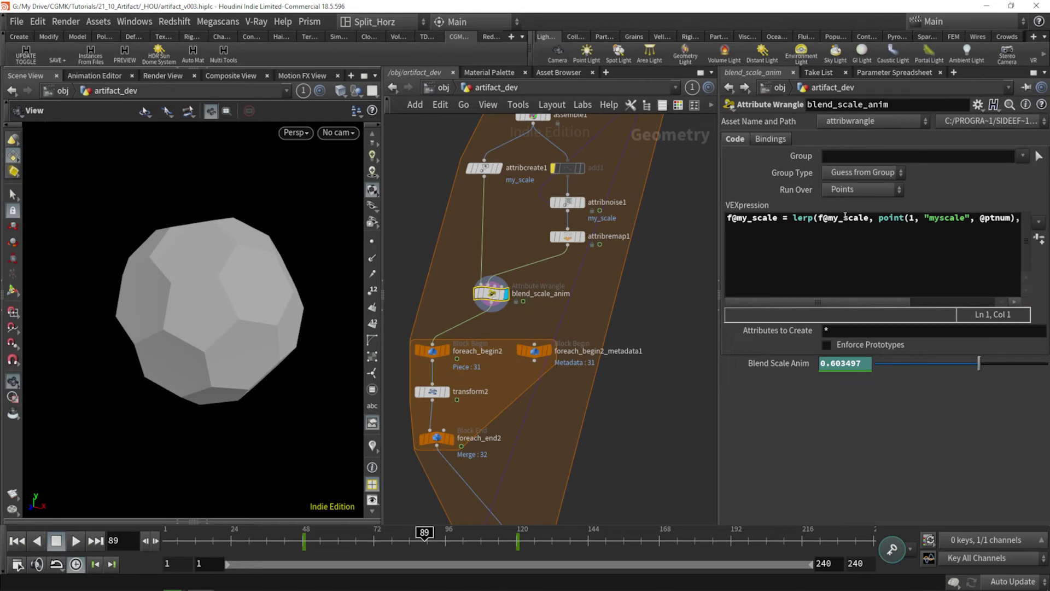
- Correct the attribute name in the wrangle's point() call to "my_scale" and apply the expression
click(940, 218)
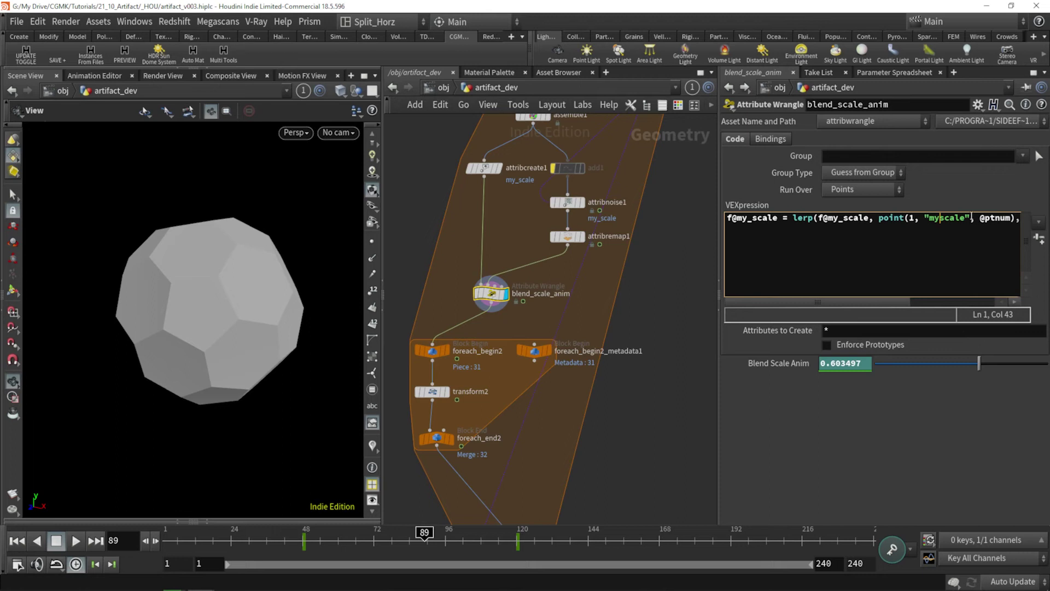
drag(930, 219, 962, 226)
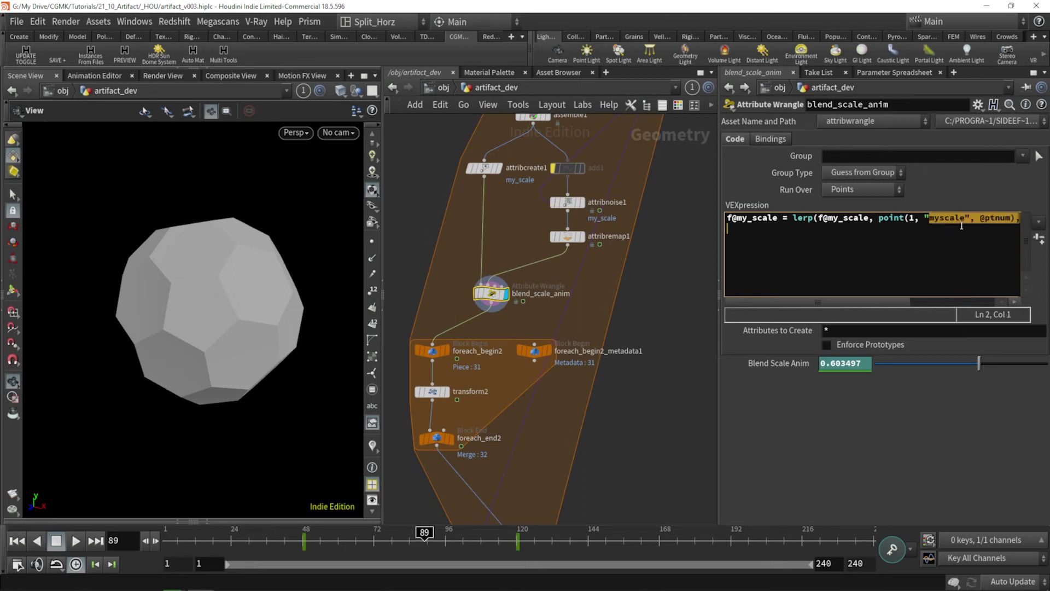
click(966, 219)
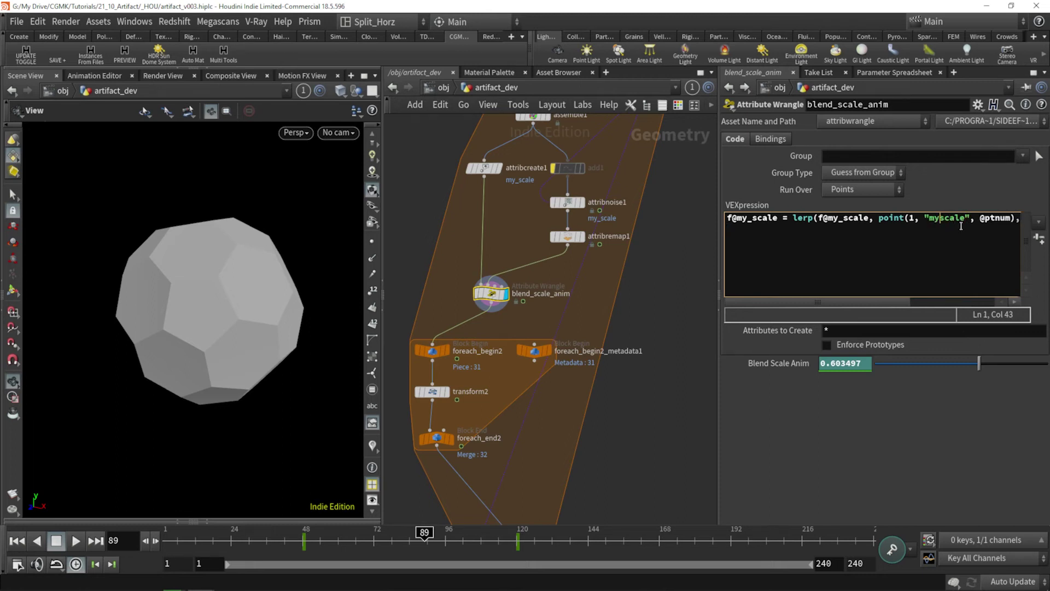
key(Return)
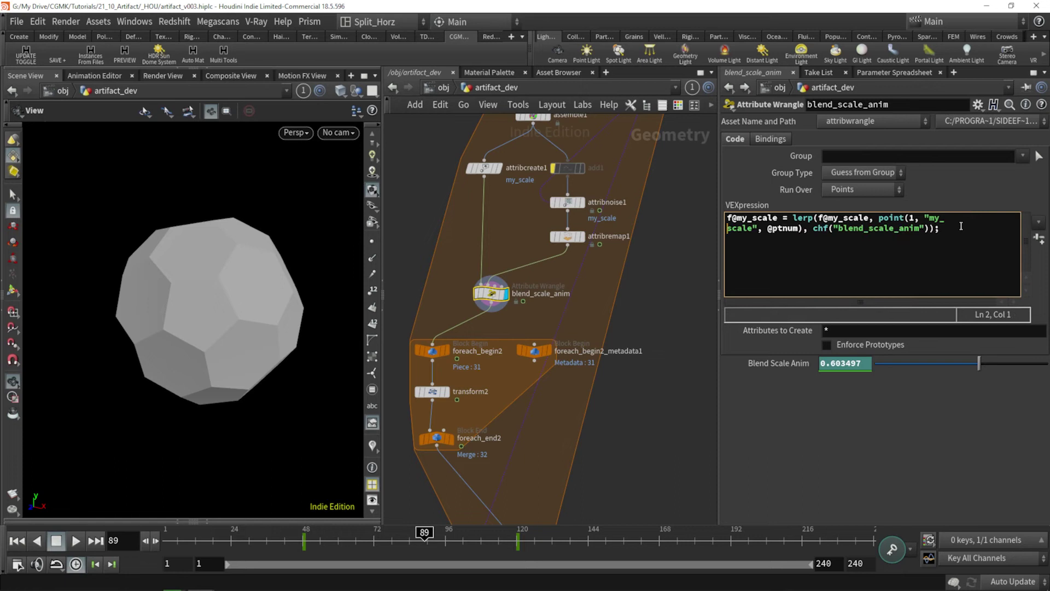
key(BackSpace)
click(549, 328)
- Return the timeline to frame 1
middle_drag(687, 407, 677, 343)
drag(437, 537, 164, 538)
scroll(560, 284, down, 4)
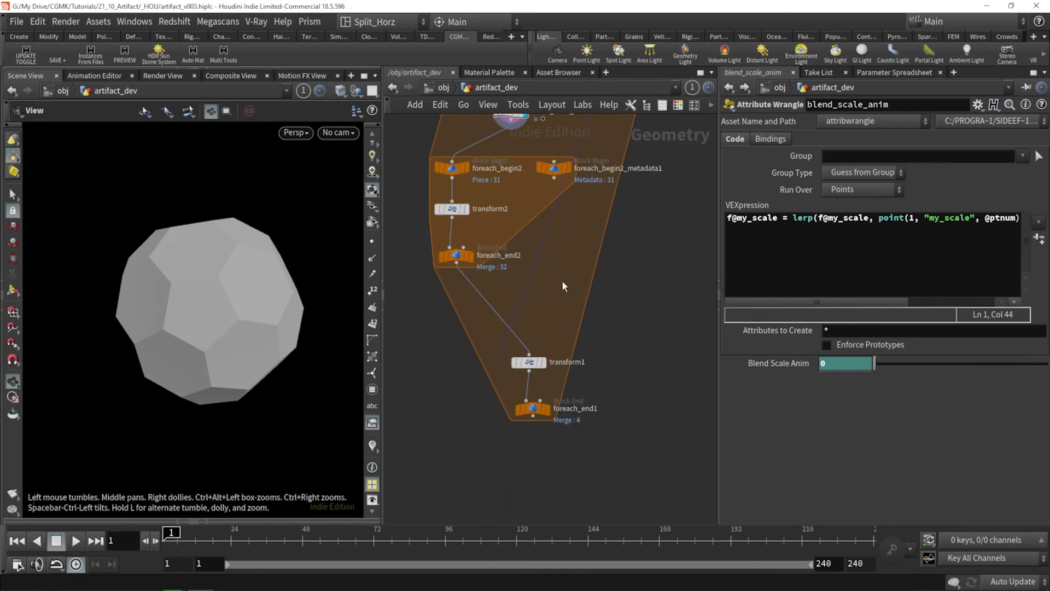
- Display the output of foreach_end1 and play the animation from the early frames to review the pieces' scaling
scroll(561, 328, up, 1)
click(552, 388)
click(76, 540)
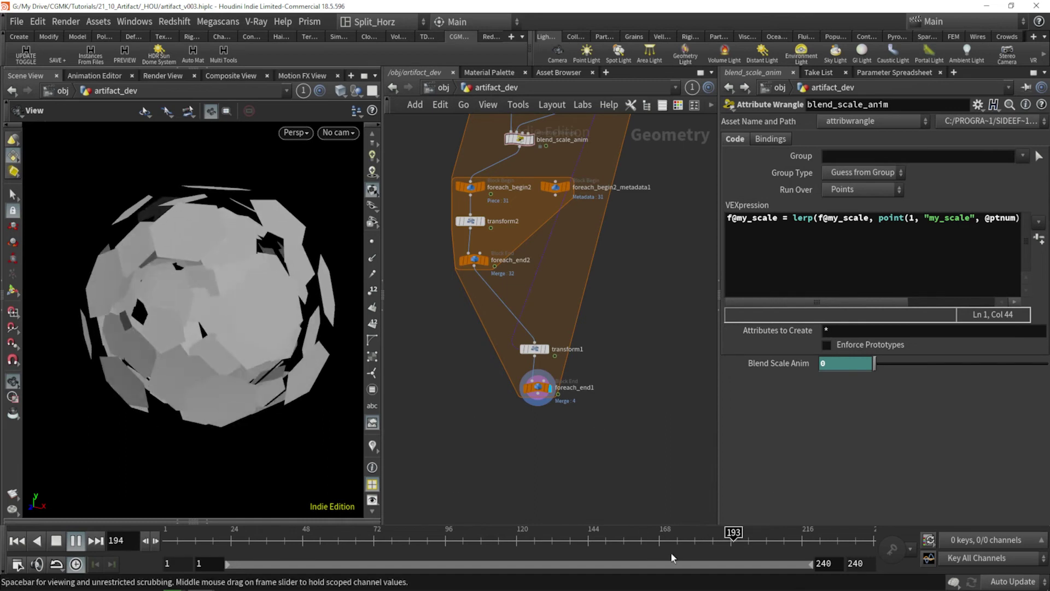
drag(625, 529, 164, 554)
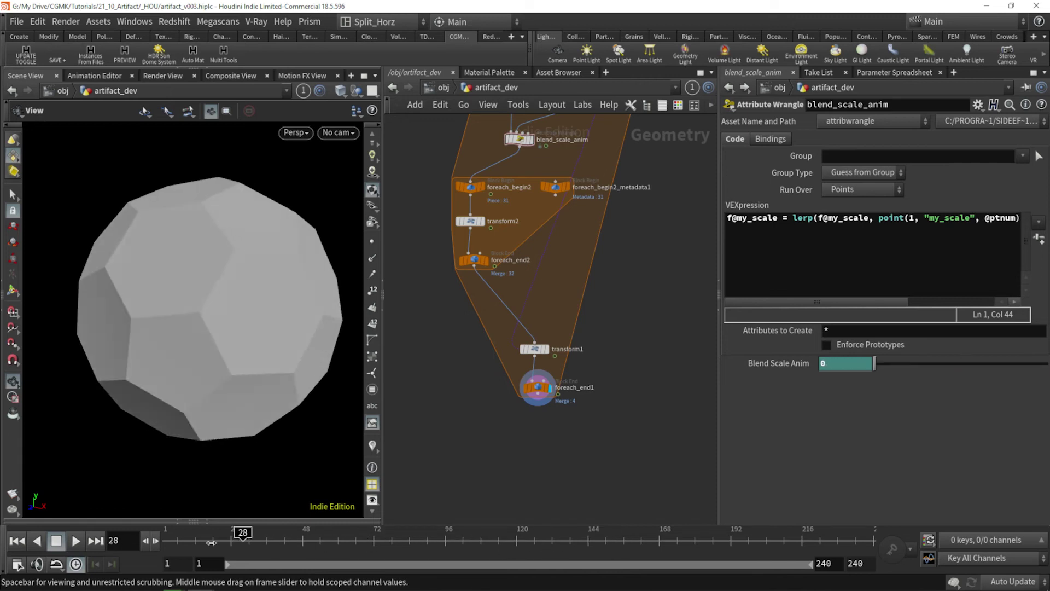
click(76, 540)
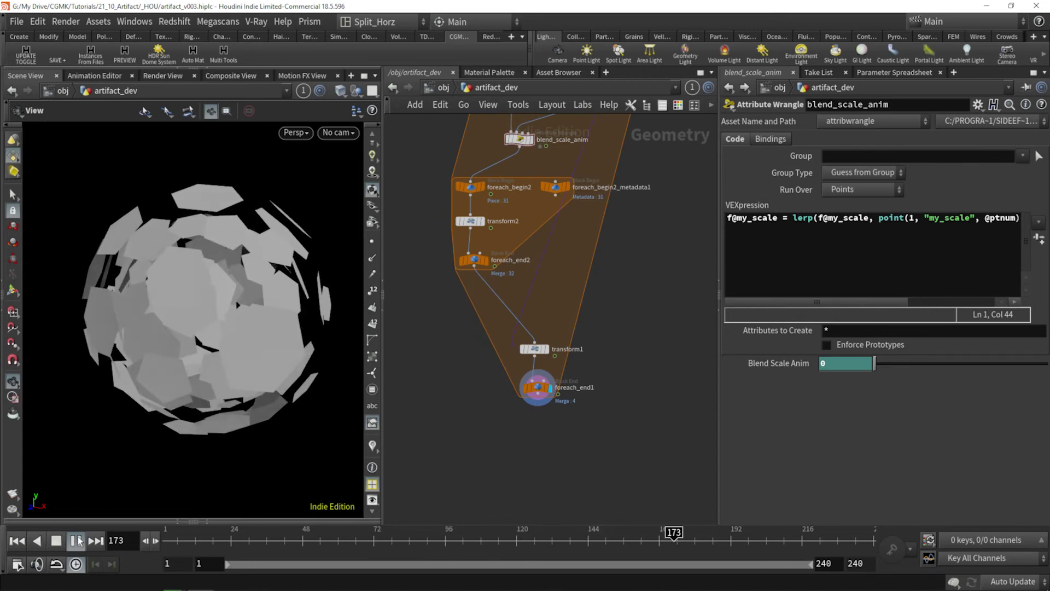
click(76, 540)
- Keyframe Blend Scale Anim at 1 on frame 192 and at 0 on frame 240, and scrub back through the transition
drag(432, 554, 730, 548)
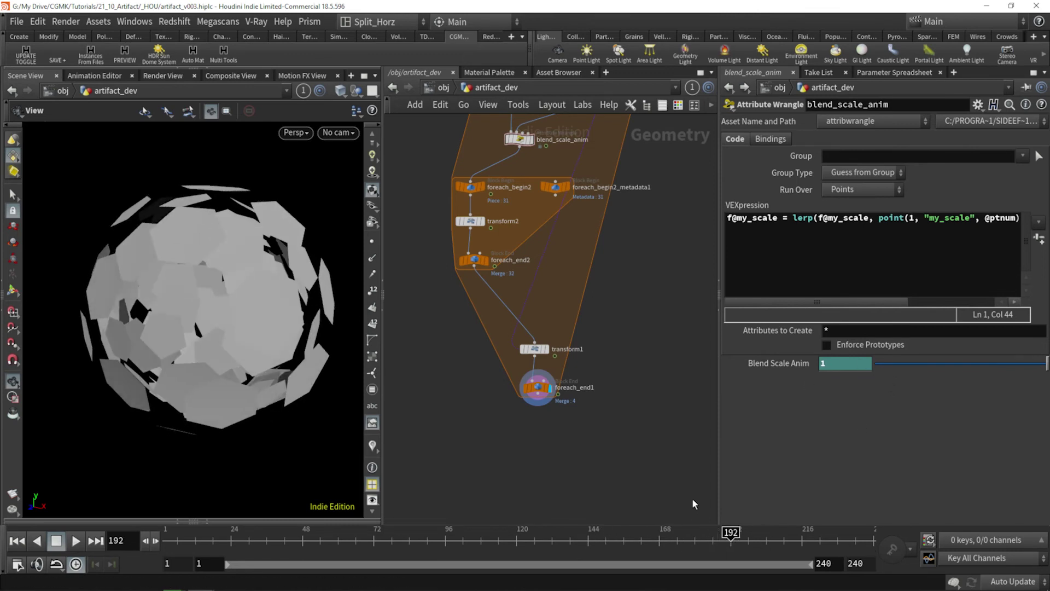
drag(731, 542, 874, 540)
alt+click(843, 366)
drag(947, 369, 838, 367)
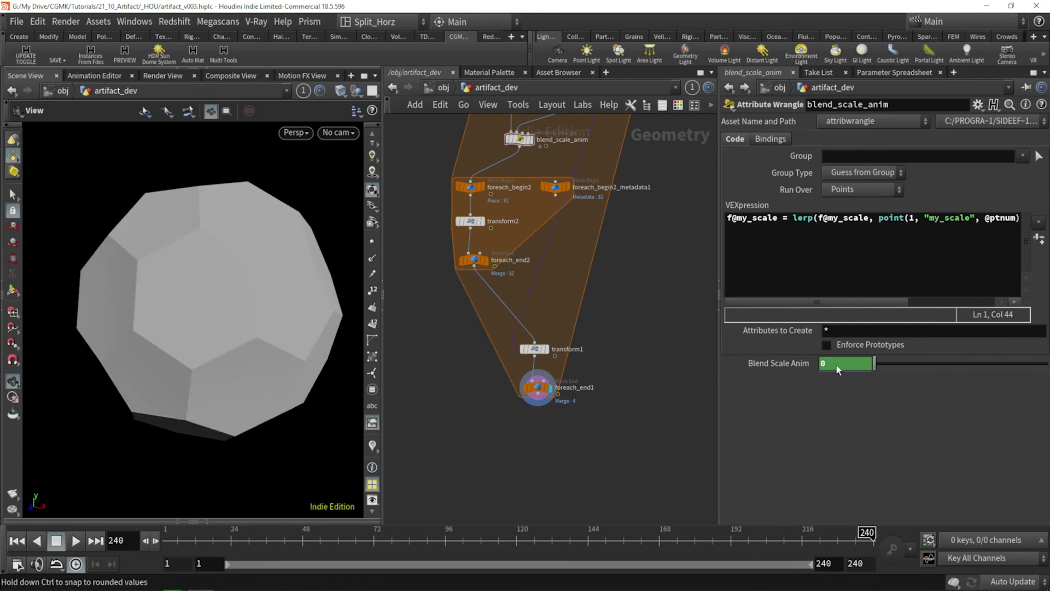
drag(864, 537, 755, 547)
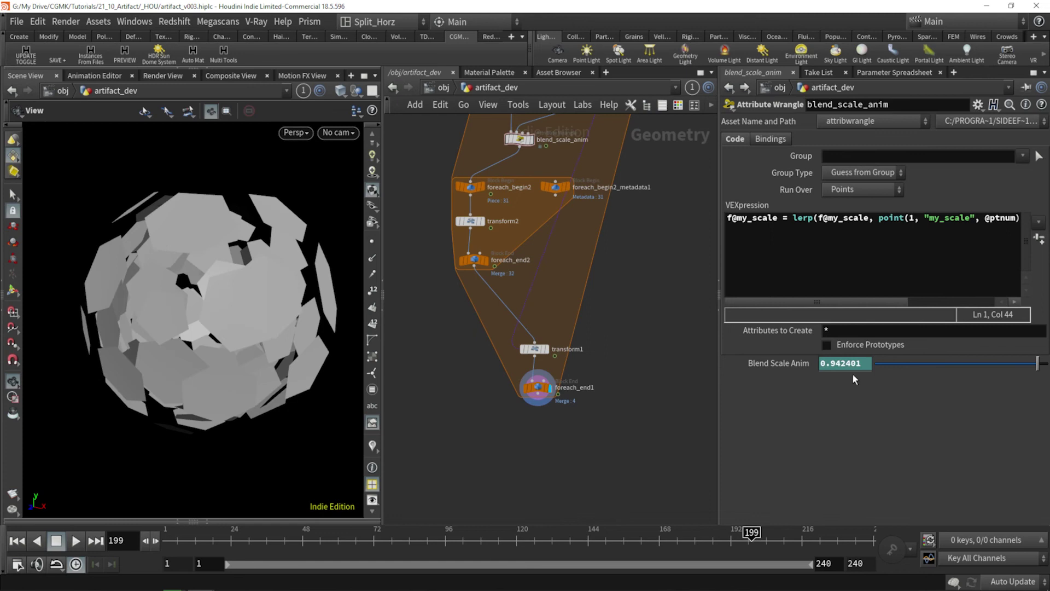
- Shift the last two Blend Scale Anim keys earlier in the animation curve, to frames 168 and 216
shift+click(853, 364)
middle_drag(810, 358, 777, 383)
scroll(777, 382, down, 3)
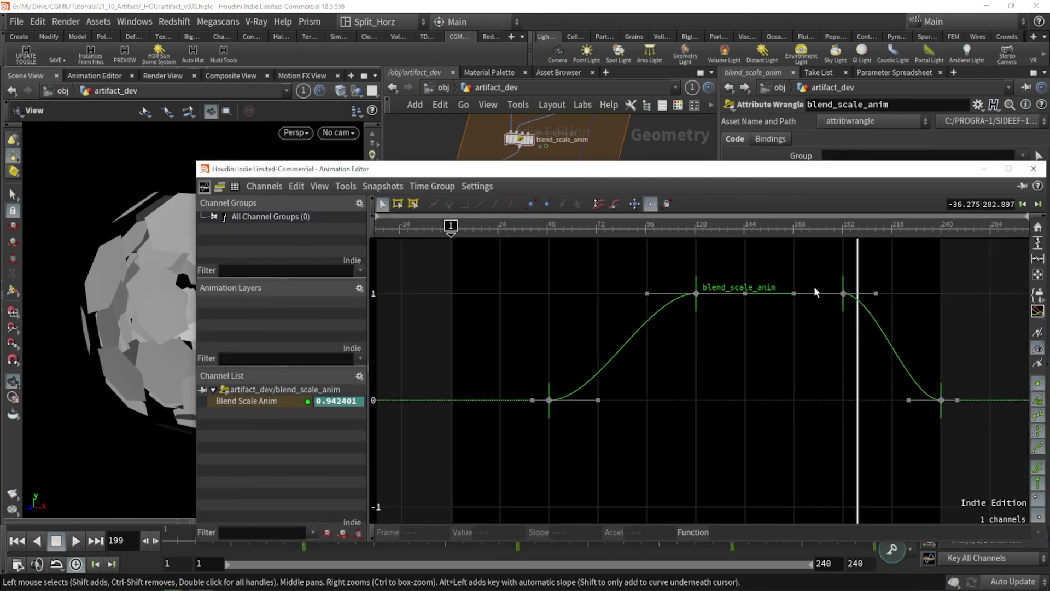
click(1034, 169)
shift+click(845, 364)
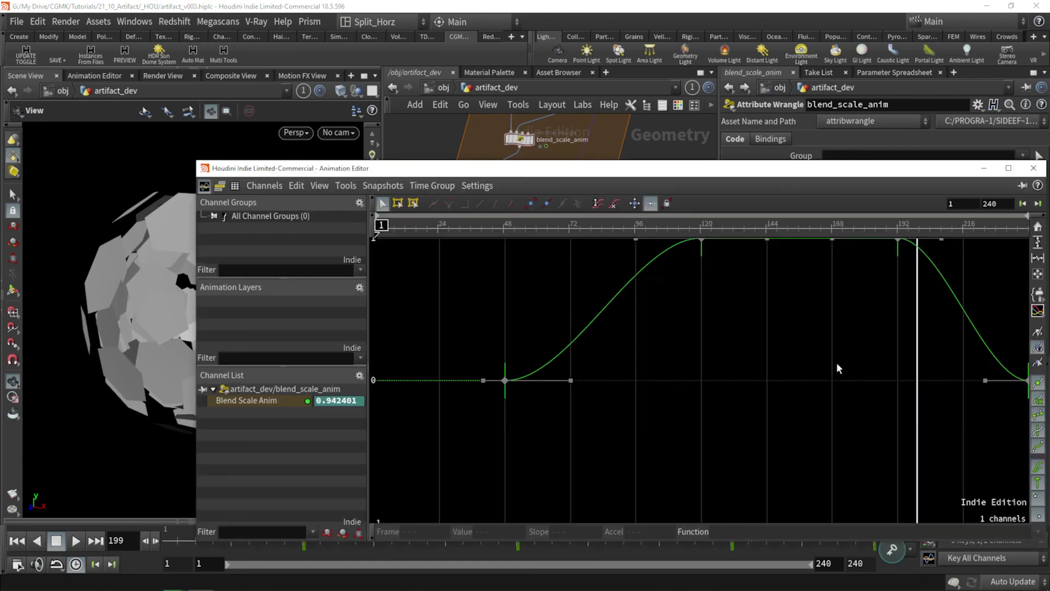
middle_drag(840, 358, 719, 405)
drag(747, 257, 964, 454)
drag(906, 411, 842, 411)
click(1033, 168)
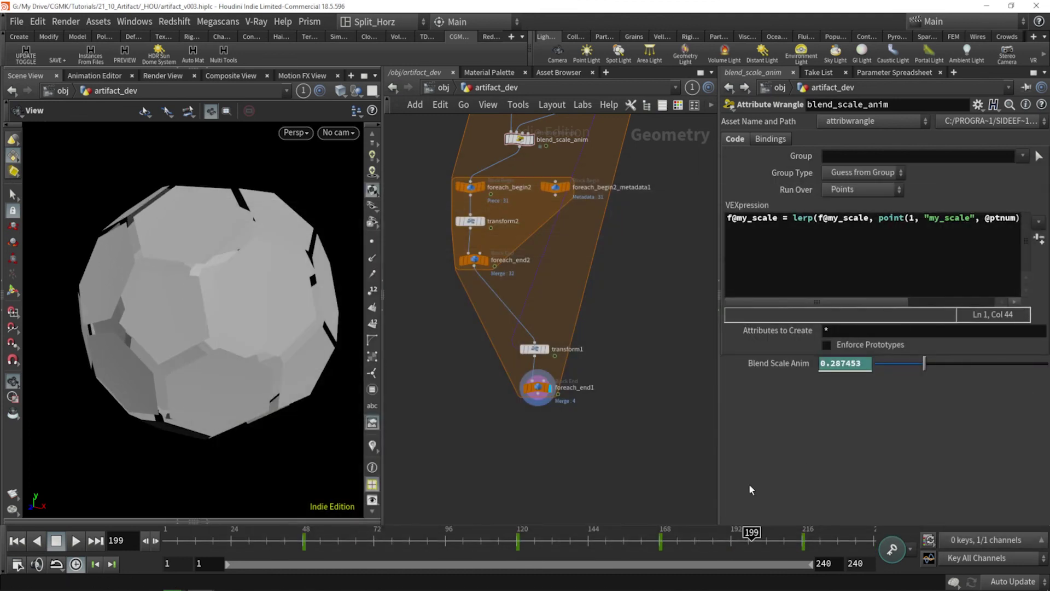
- Move the Blend Scale Anim keyframe on frame 120 to frame 96
drag(514, 542, 424, 542)
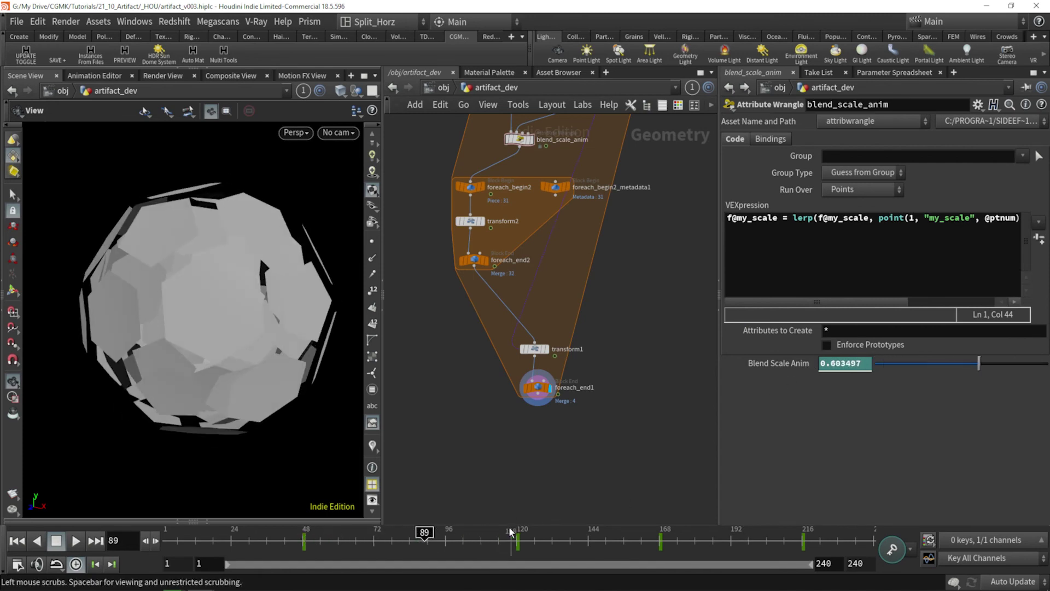
shift+drag(490, 541, 564, 545)
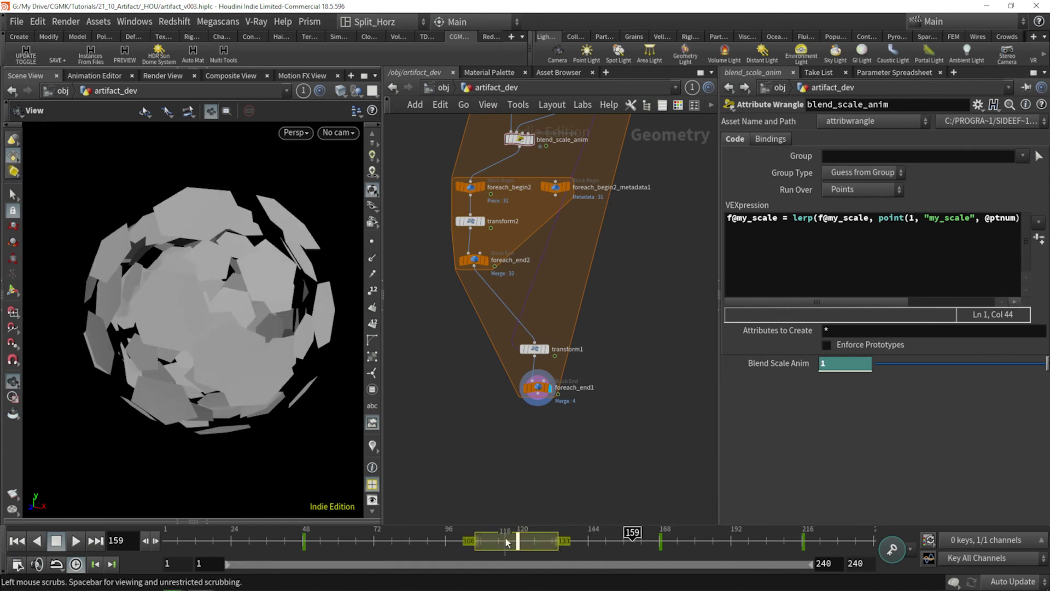
drag(518, 541, 447, 543)
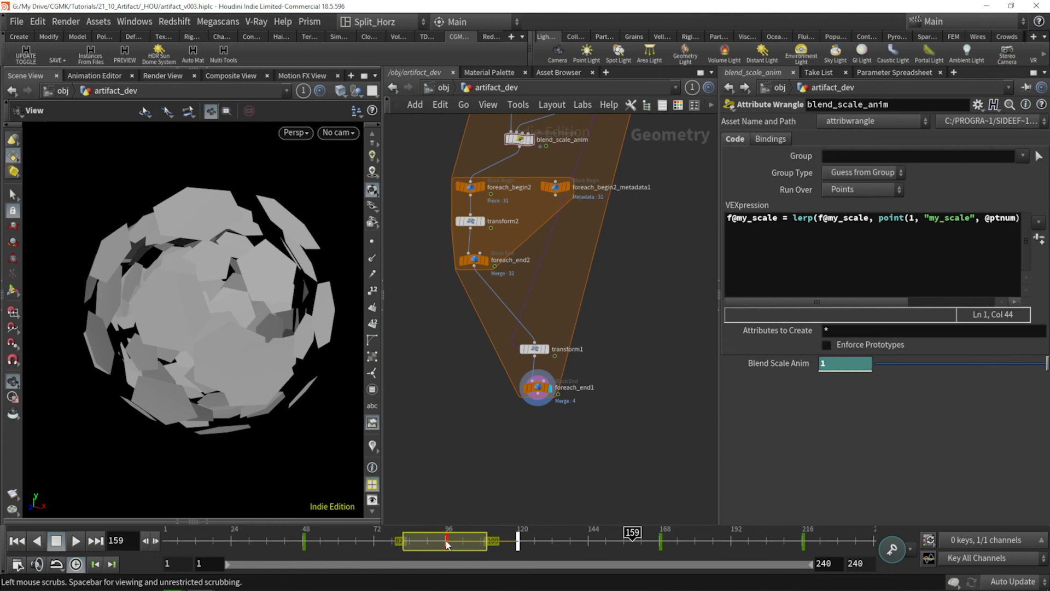
- Play the retimed scale animation from frame 1 and return the timeline to frame 1
drag(347, 544, 128, 541)
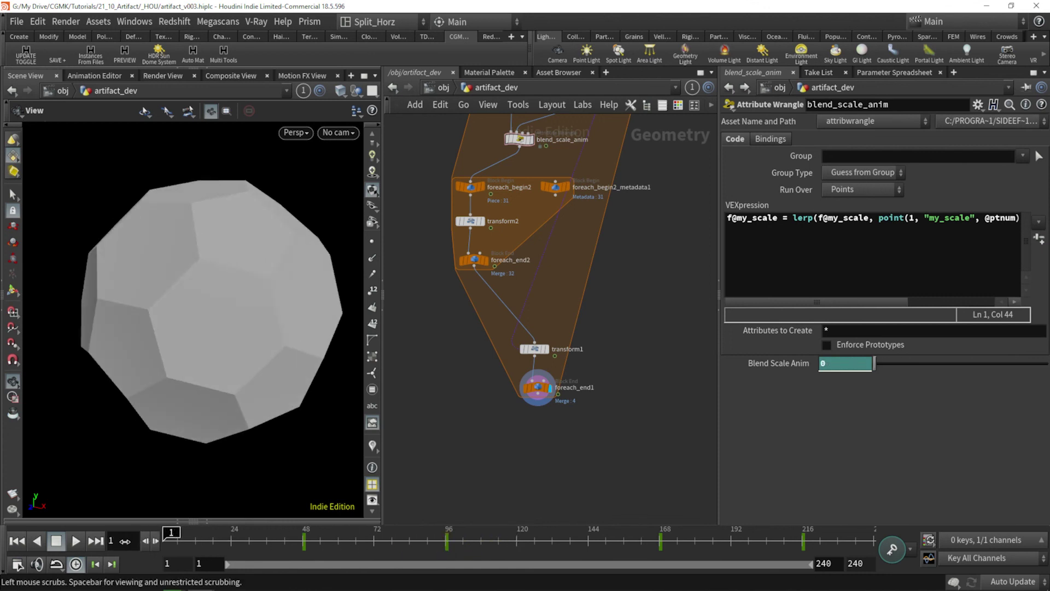
click(82, 543)
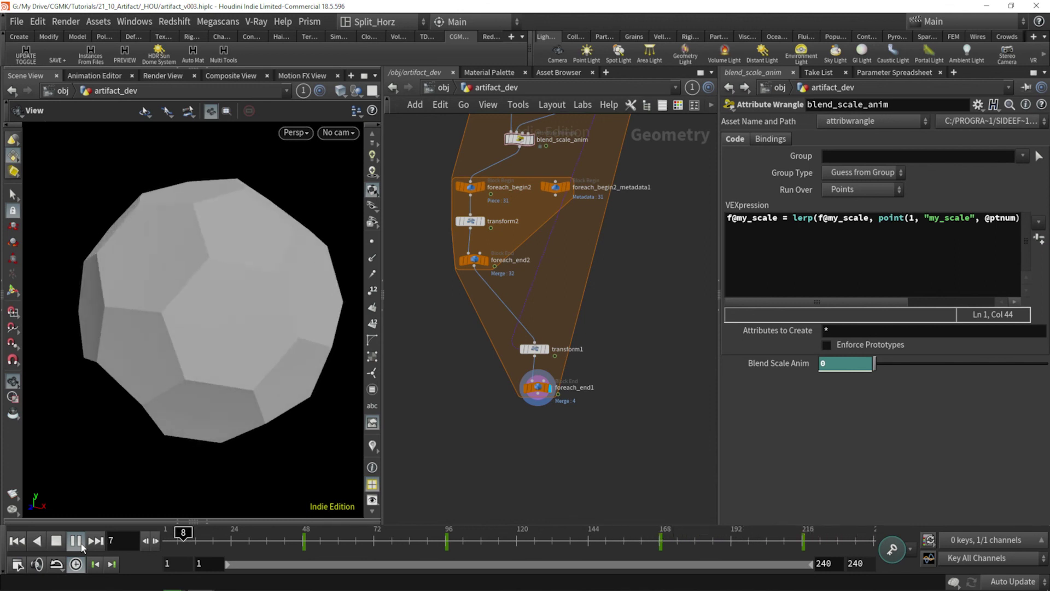
drag(319, 543, 127, 541)
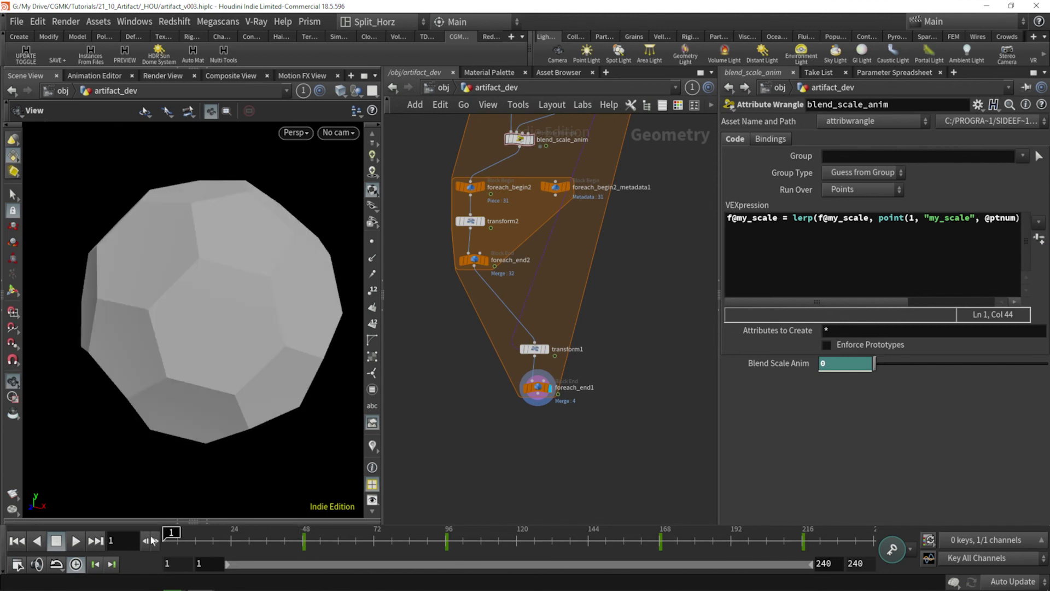